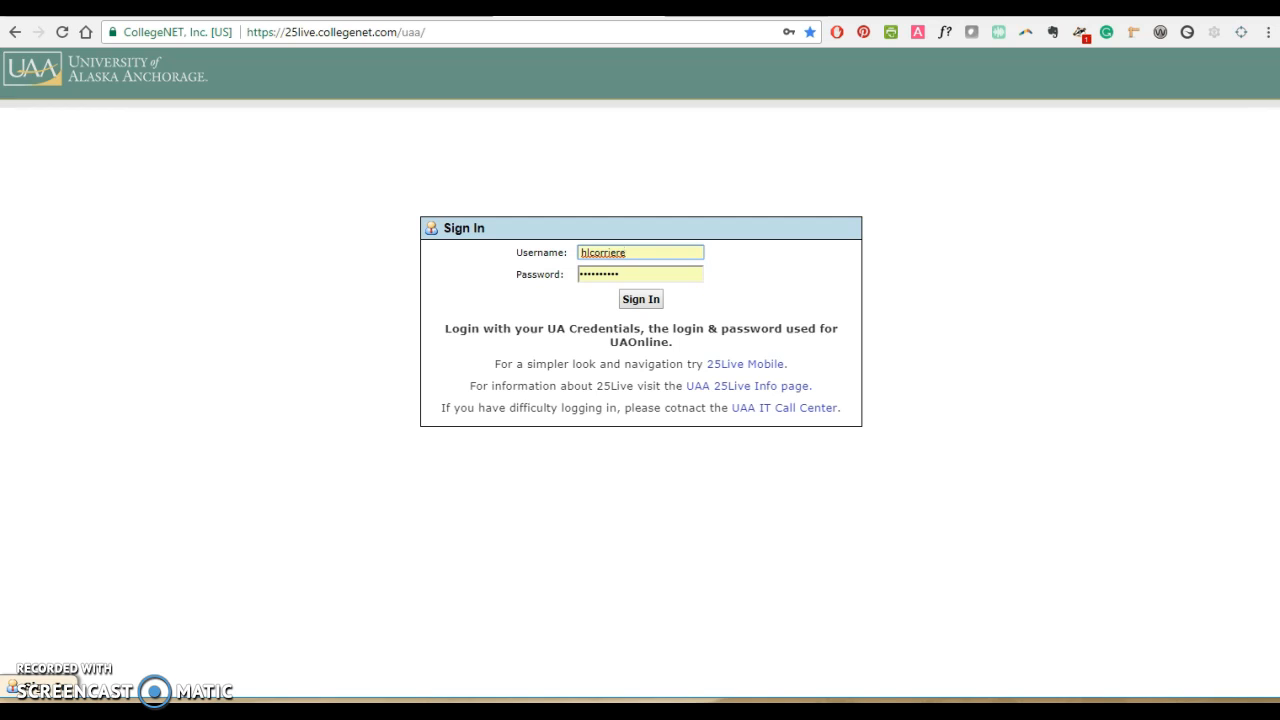
Step: Sign in with the saved credentials and switch to the 25Live Mobile version
left_click(744, 369)
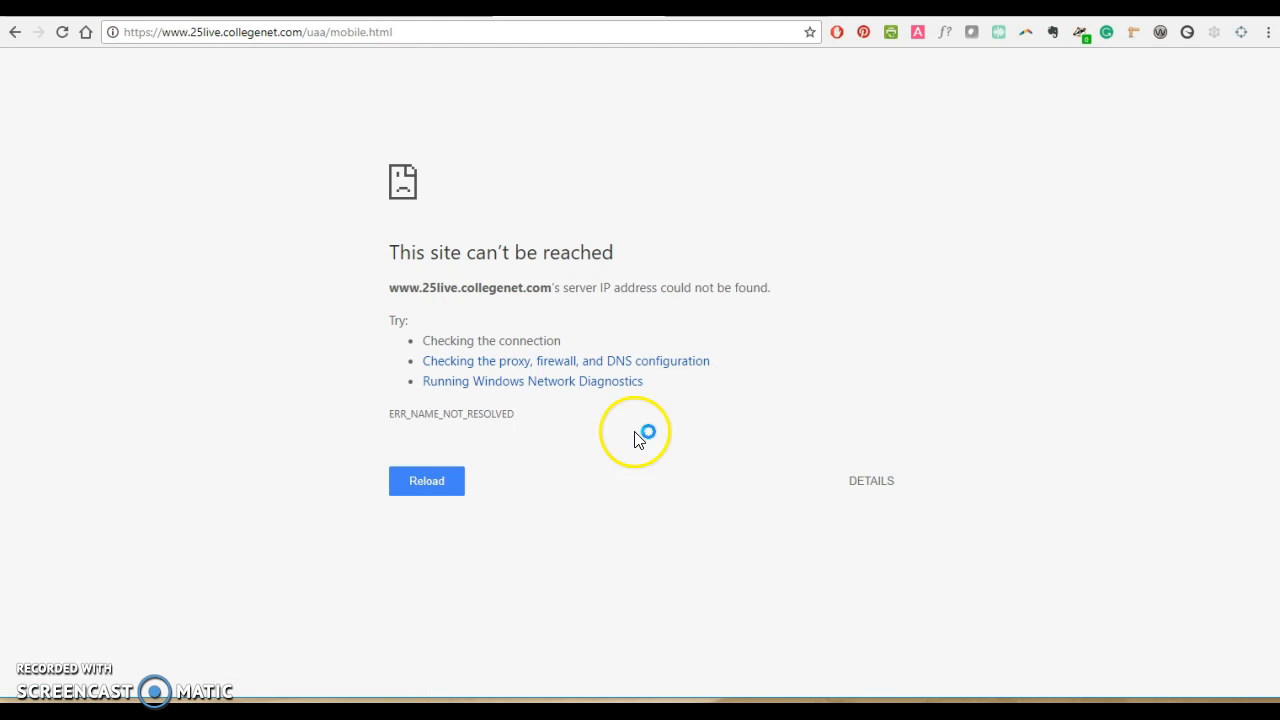
left_click(409, 487)
left_click(15, 33)
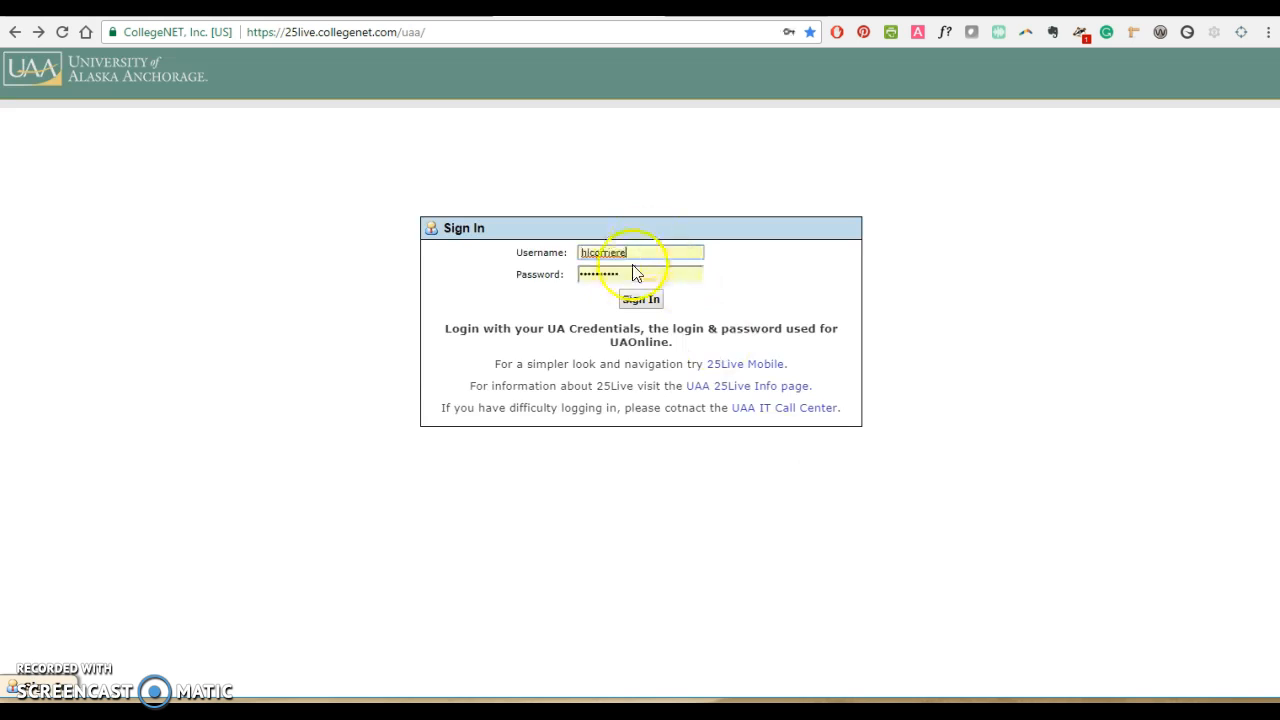
left_click(648, 300)
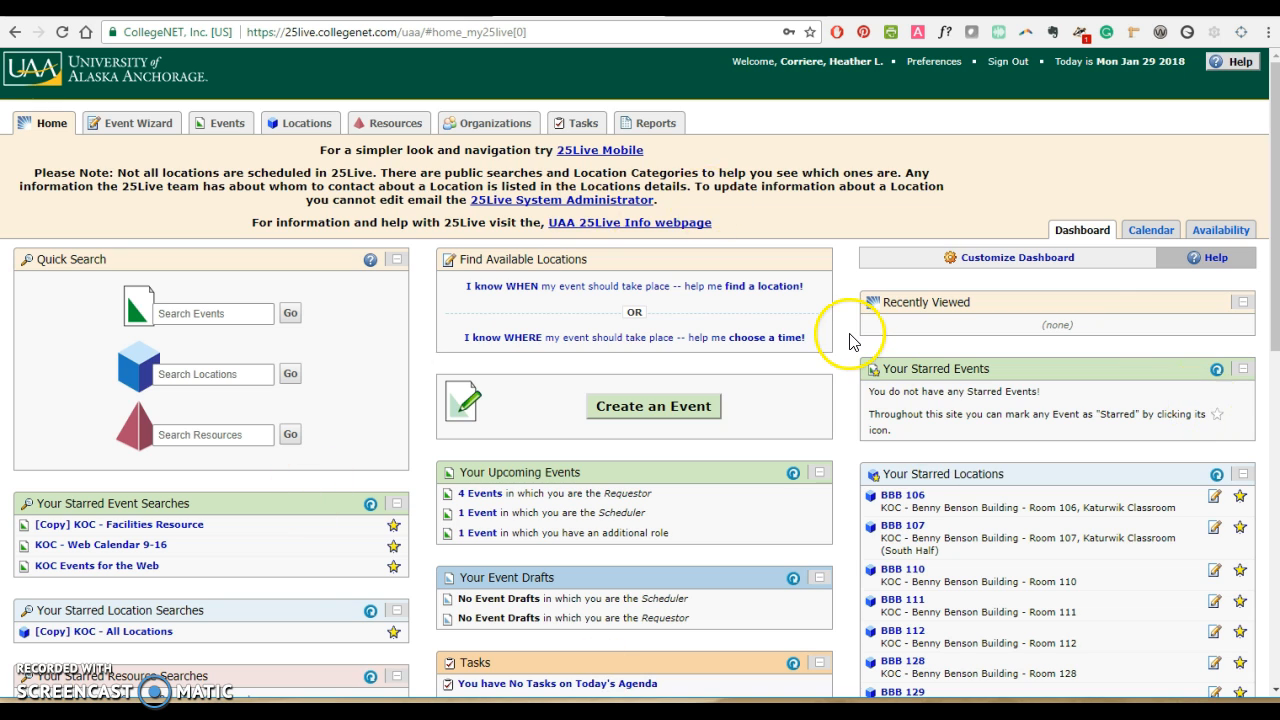
left_click(590, 156)
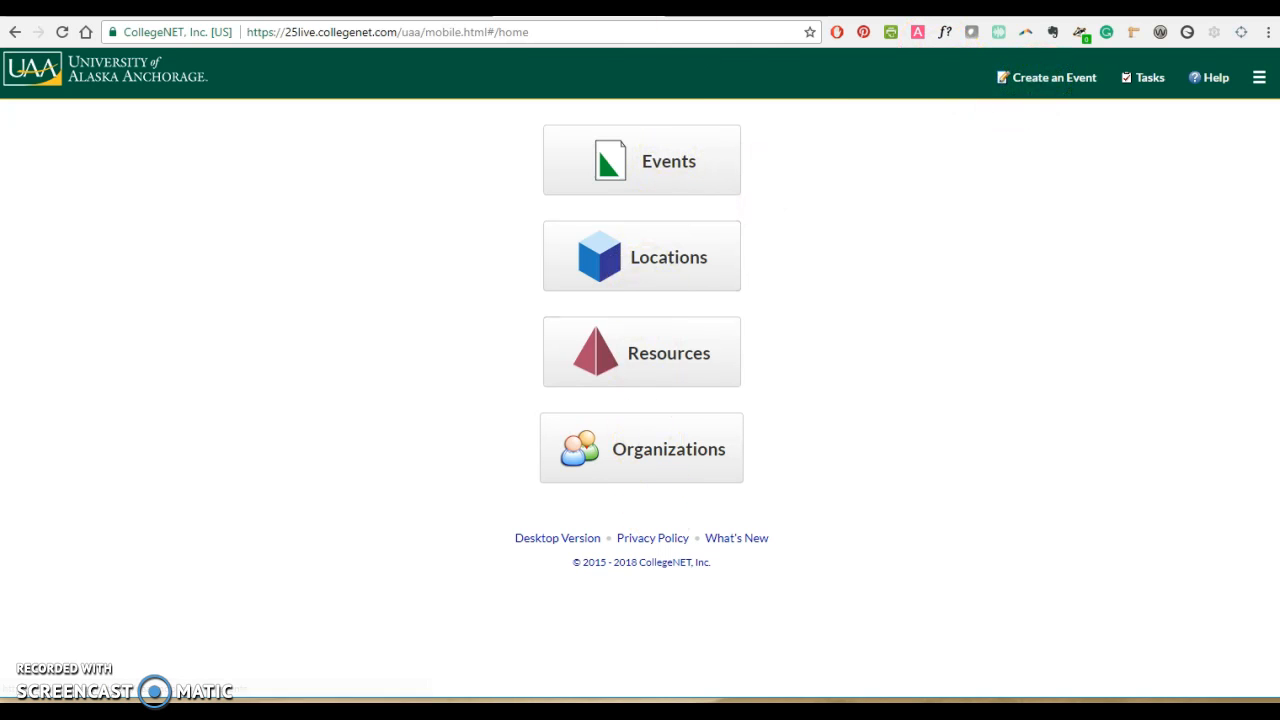
Step: Start a new event and name it 'Test'
left_click(1052, 88)
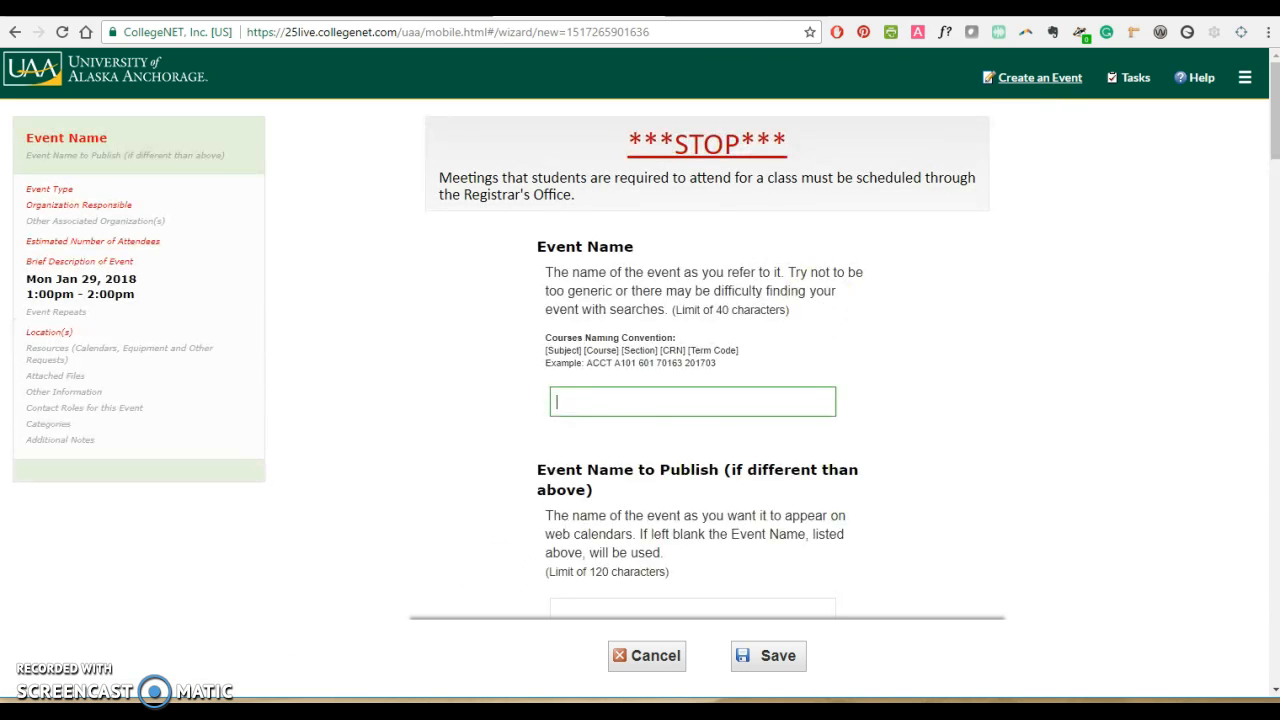
left_click(618, 334)
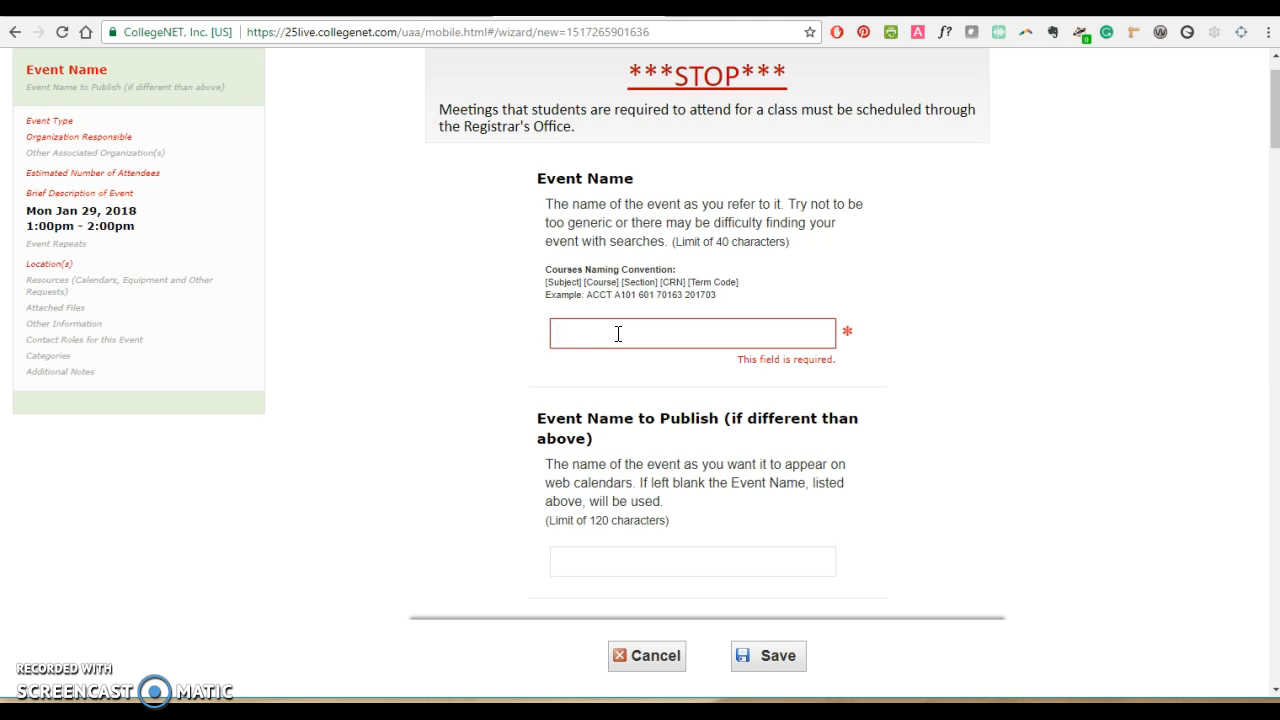
type("Test")
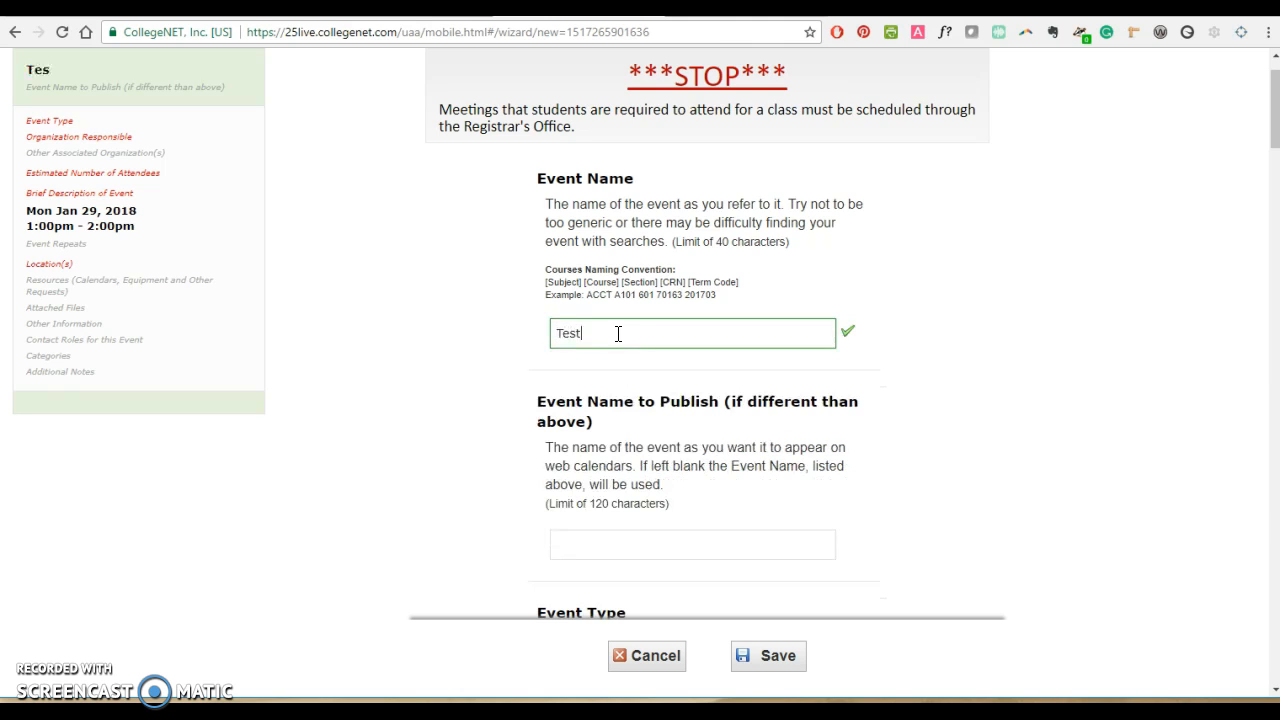
left_click(609, 546)
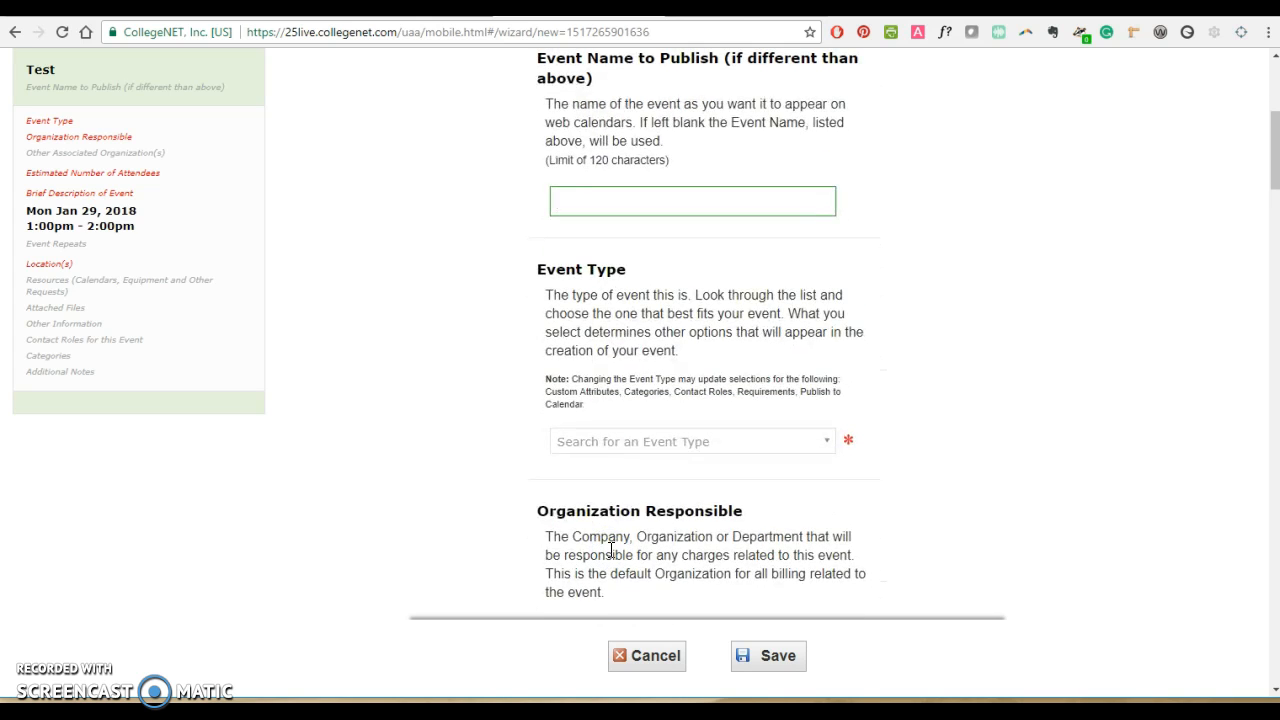
Step: Choose Meeting as the event type
scroll(857, 243, "up", 2)
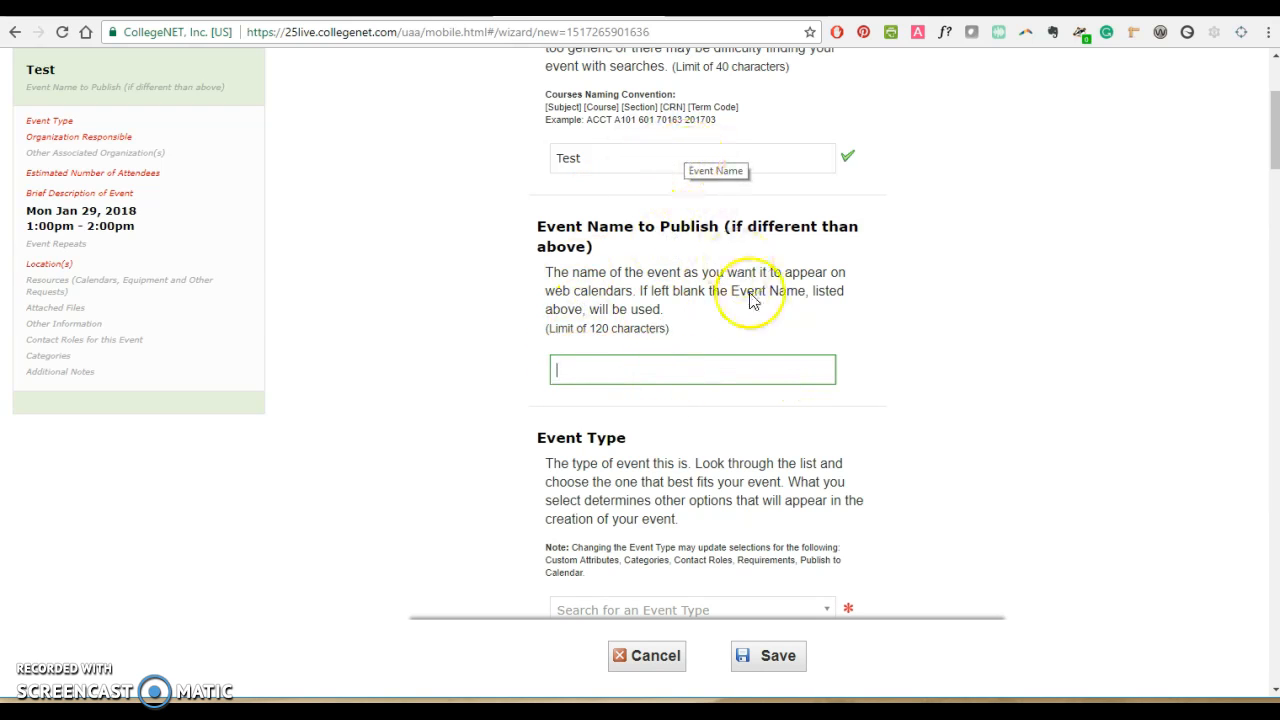
scroll(757, 357, "up", 1)
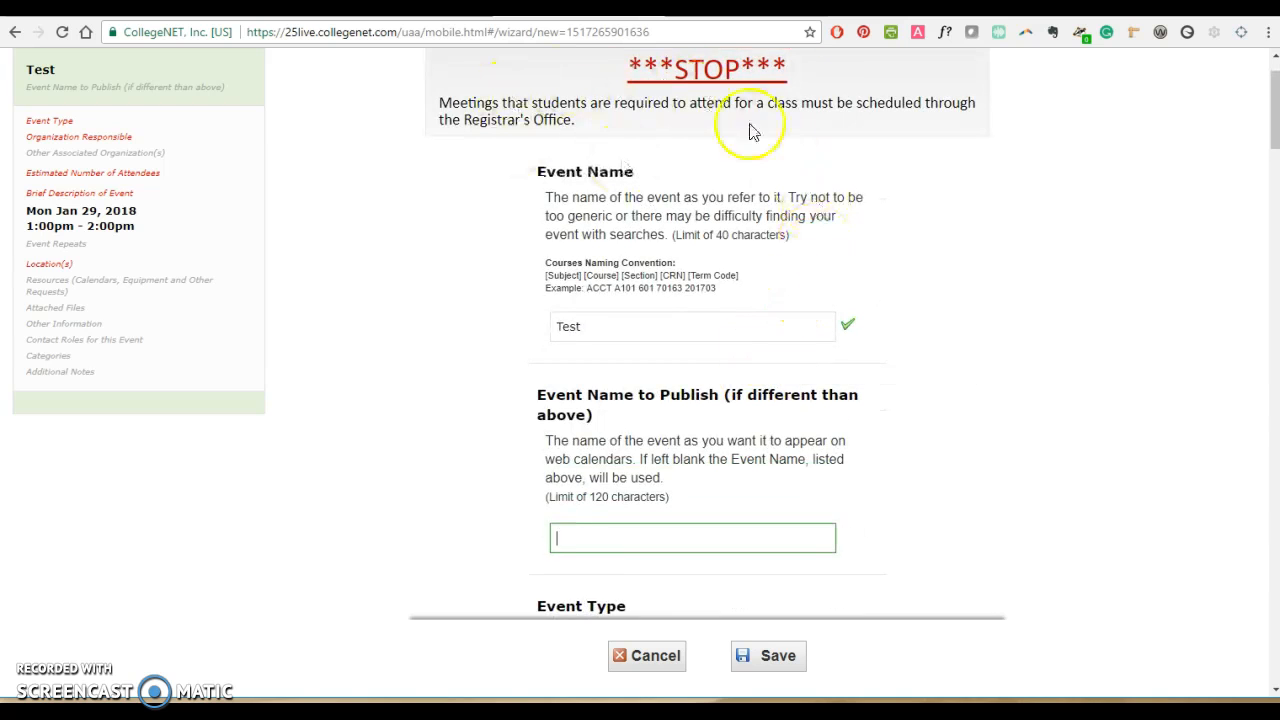
scroll(1022, 450, "down", 1)
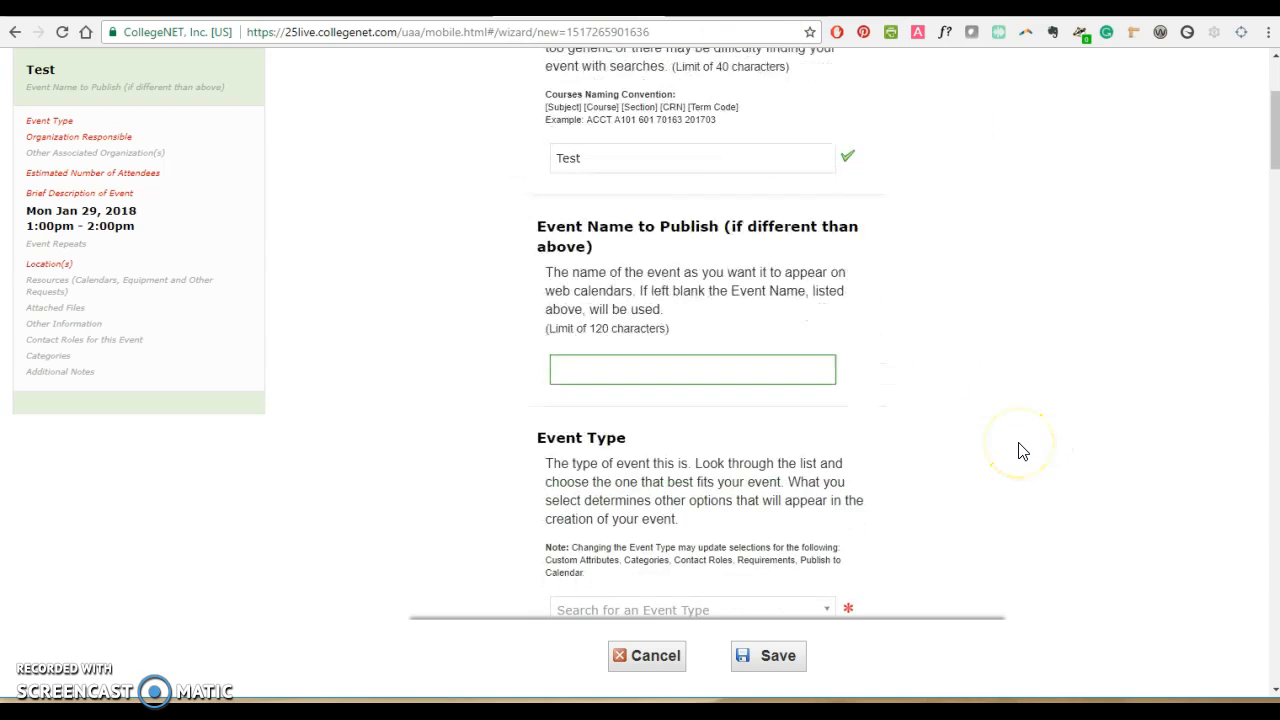
scroll(1022, 450, "down", 2)
left_click(763, 440)
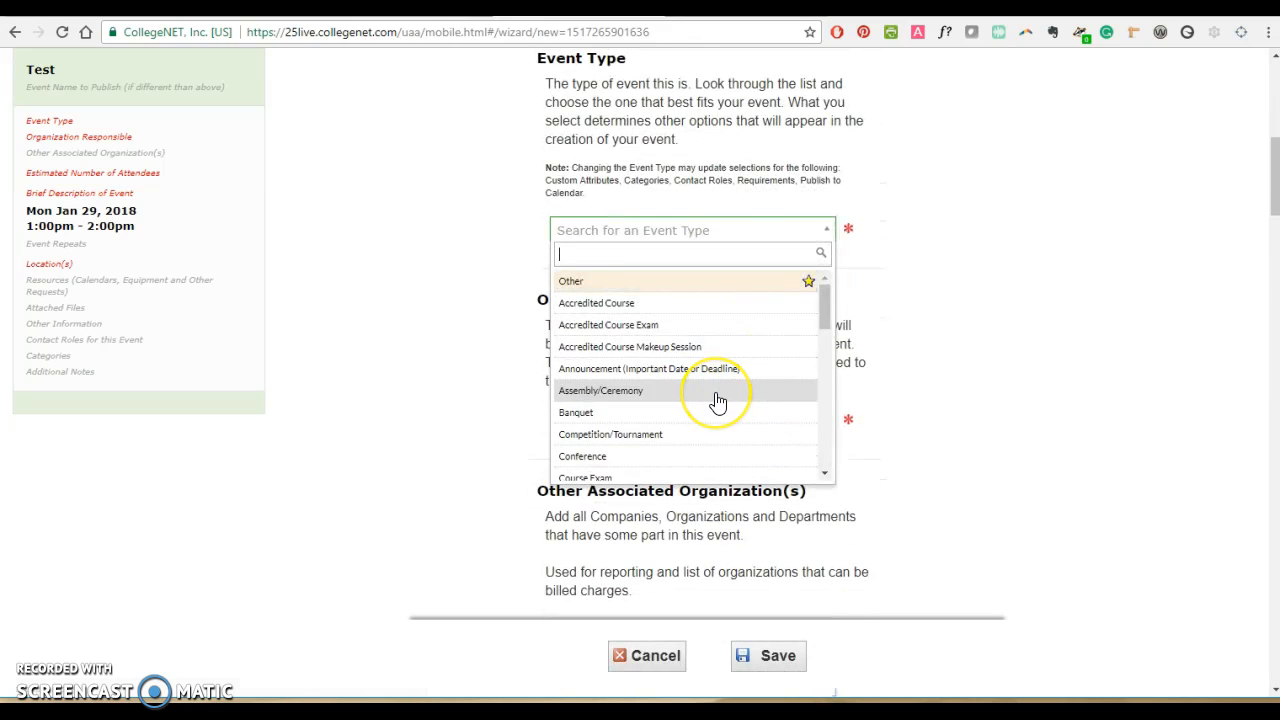
scroll(718, 402, "down", 3)
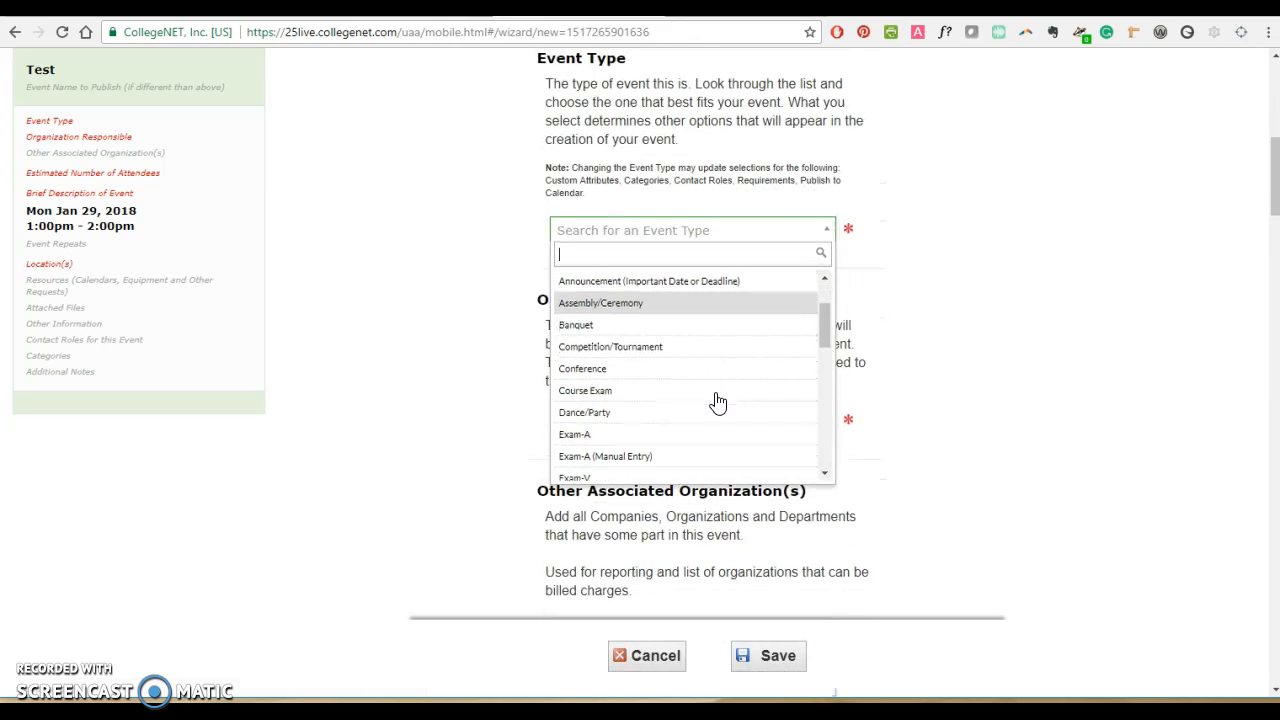
scroll(718, 402, "down", 3)
scroll(718, 402, "down", 6)
left_click(768, 218)
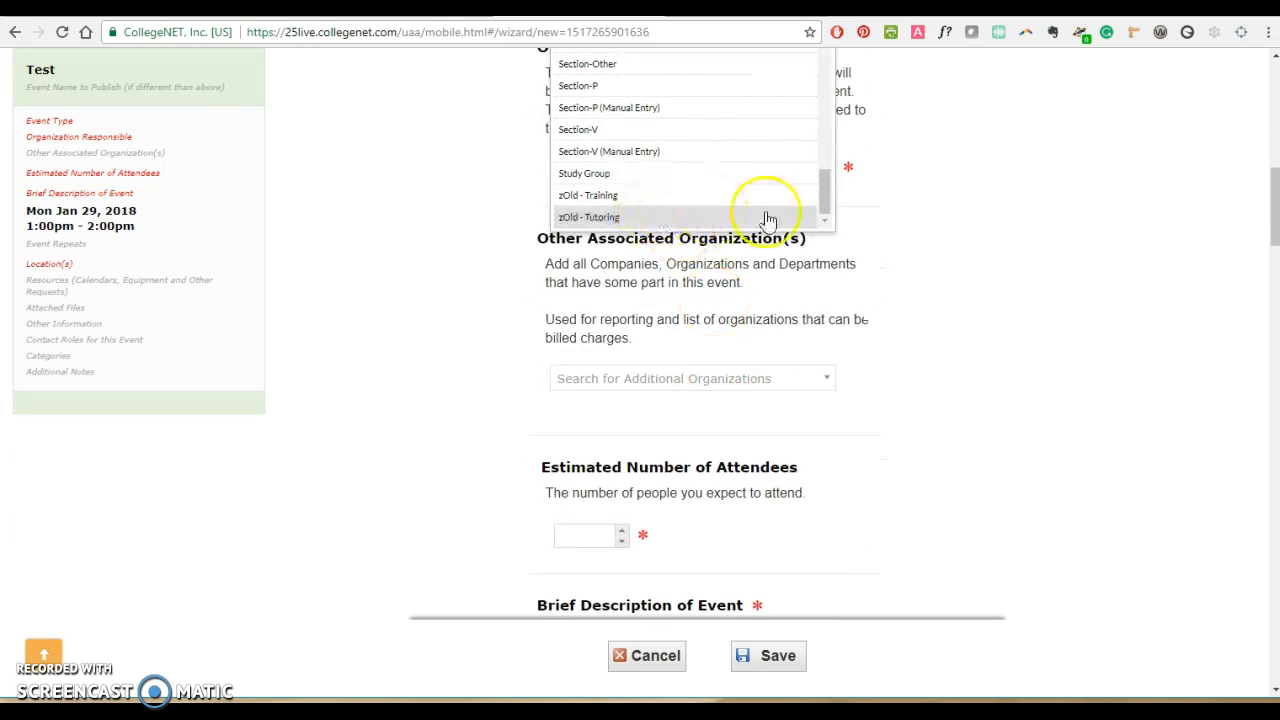
scroll(777, 215, "up", 2)
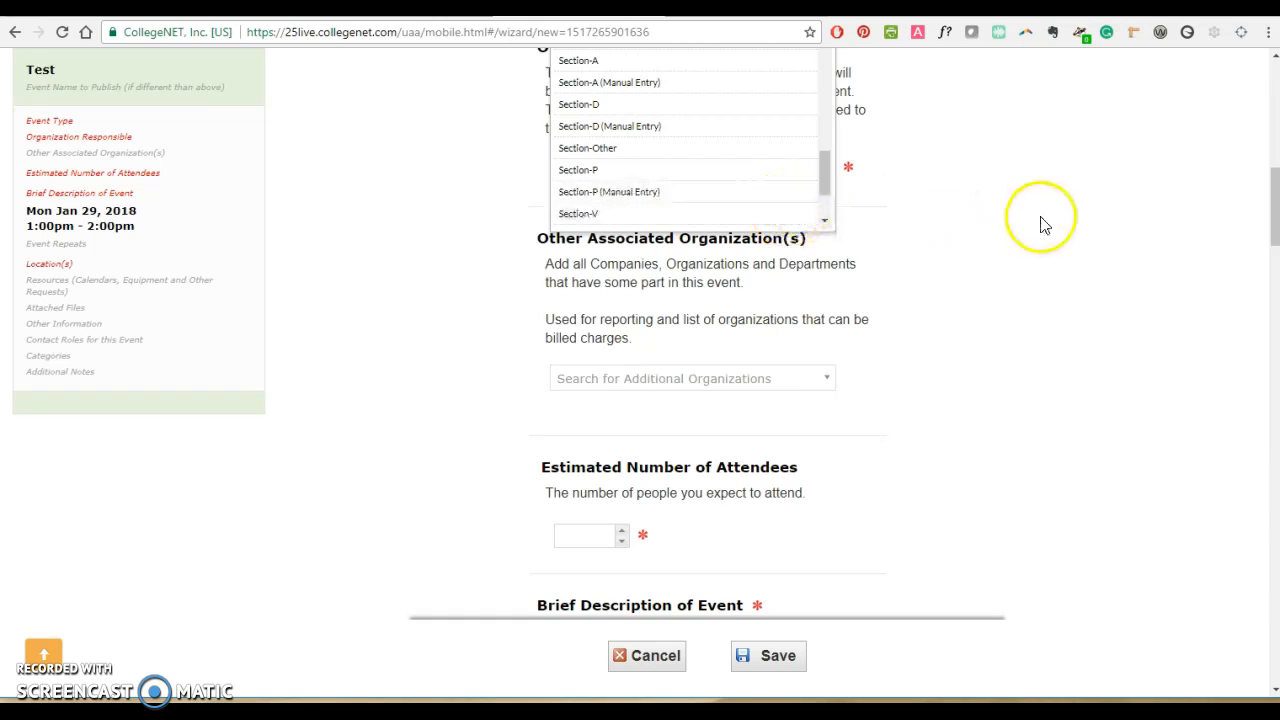
scroll(1040, 220, "up", 2)
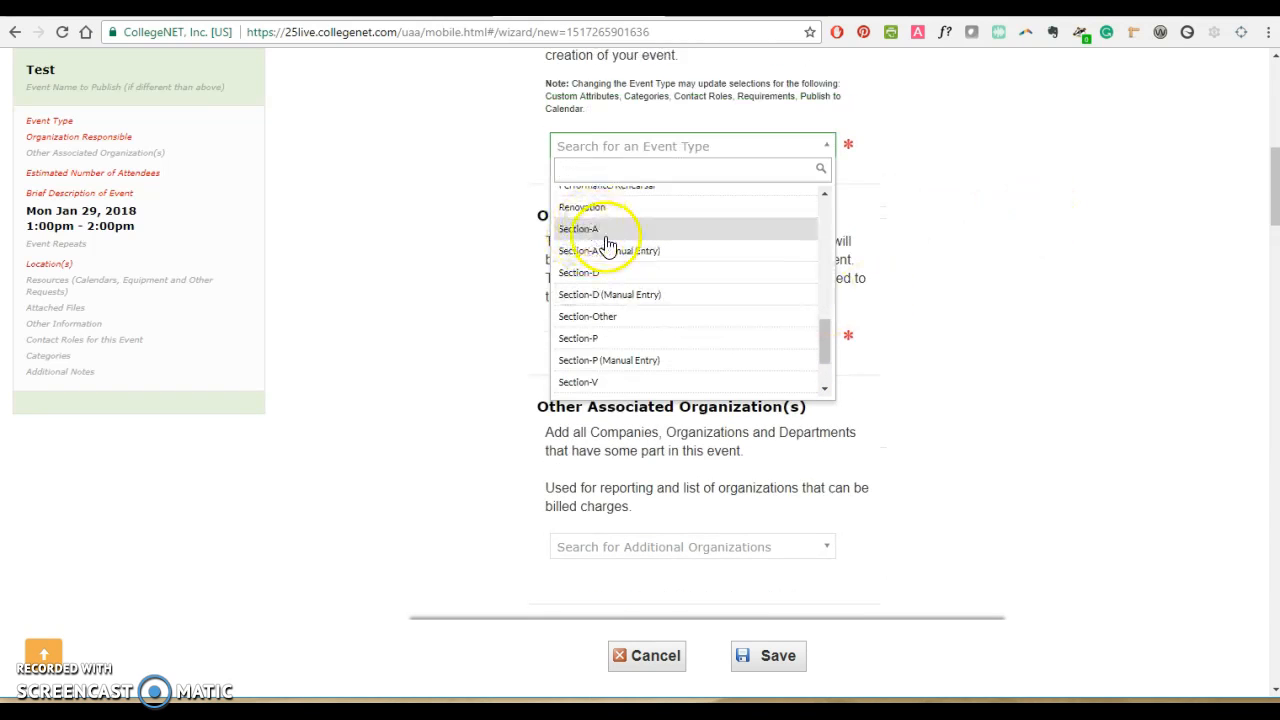
scroll(600, 245, "up", 3)
left_click(590, 264)
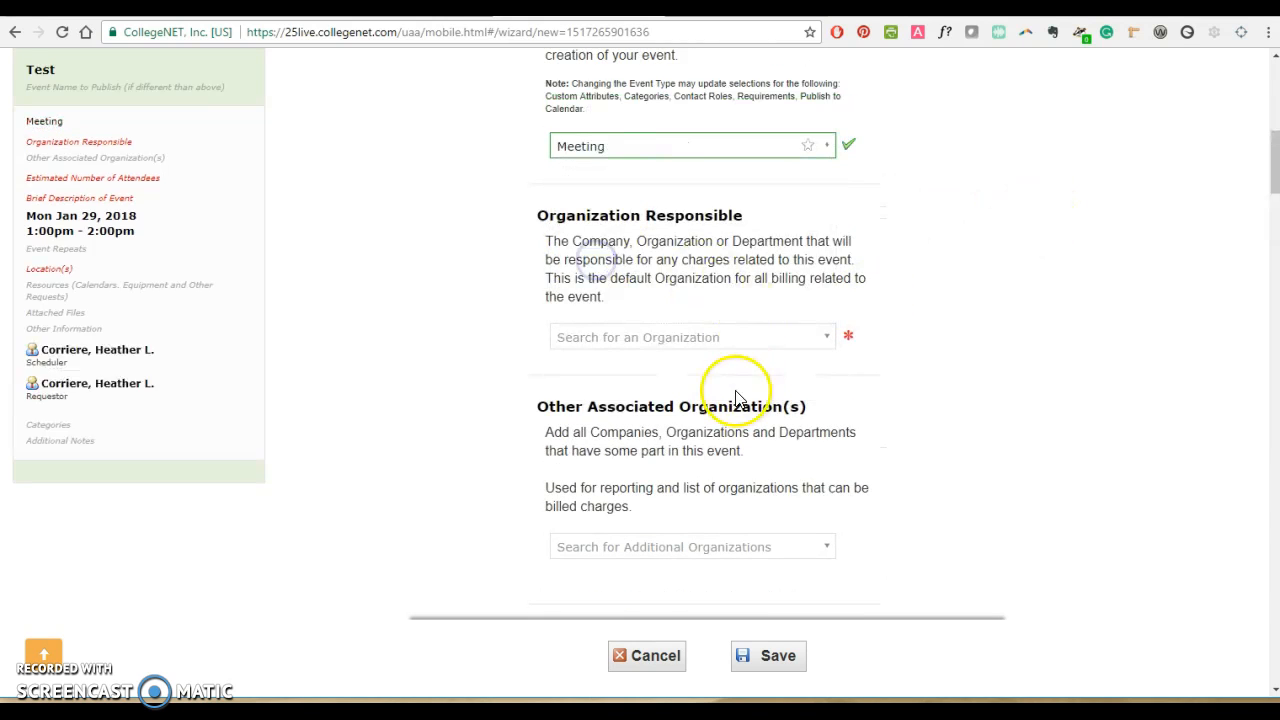
Step: Make Kodiak College the event's responsible organization
left_click(785, 337)
type("kodiak")
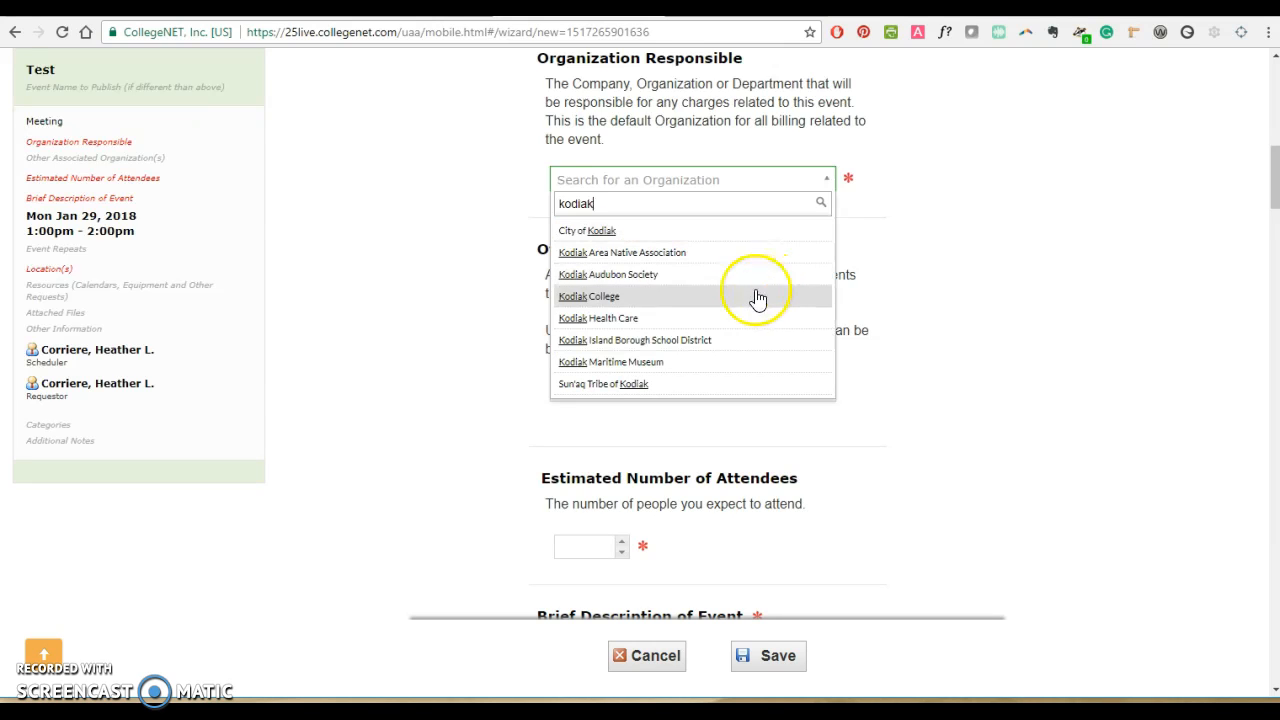
left_click(652, 295)
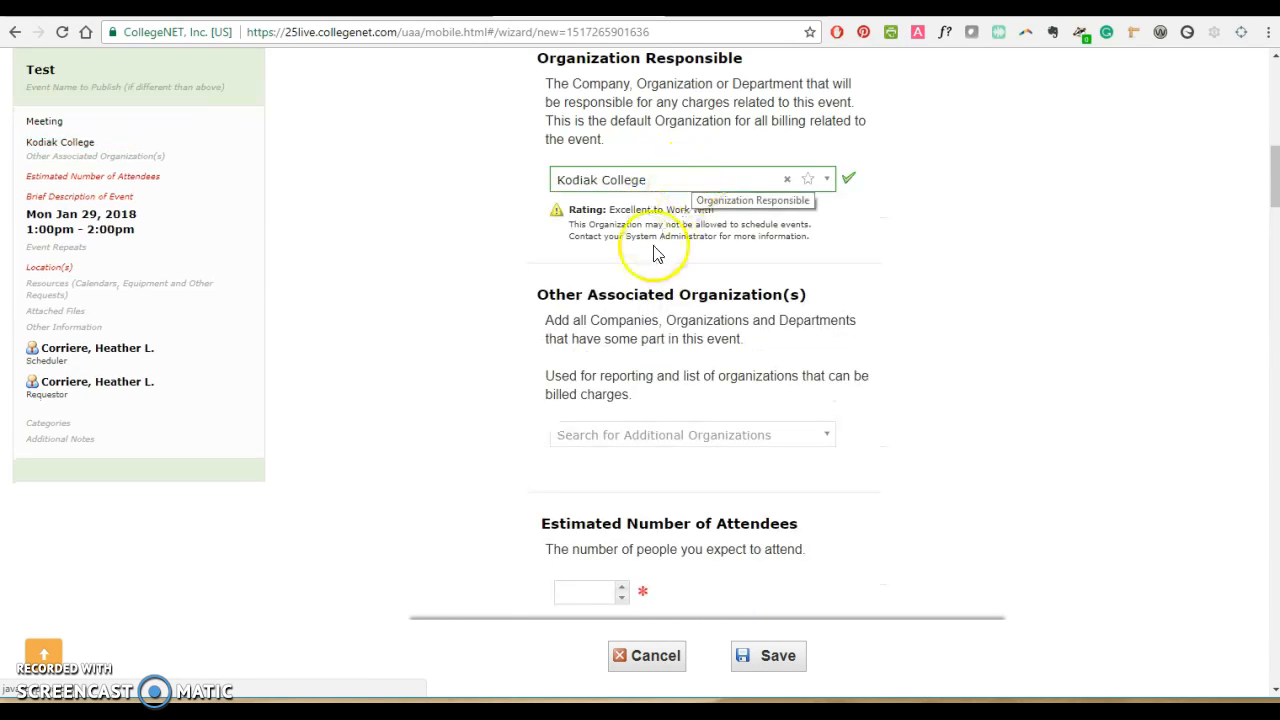
Step: Clear the 'student' search so no additional organizations are added
left_click(628, 430)
scroll(766, 314, "down", 2)
type("s")
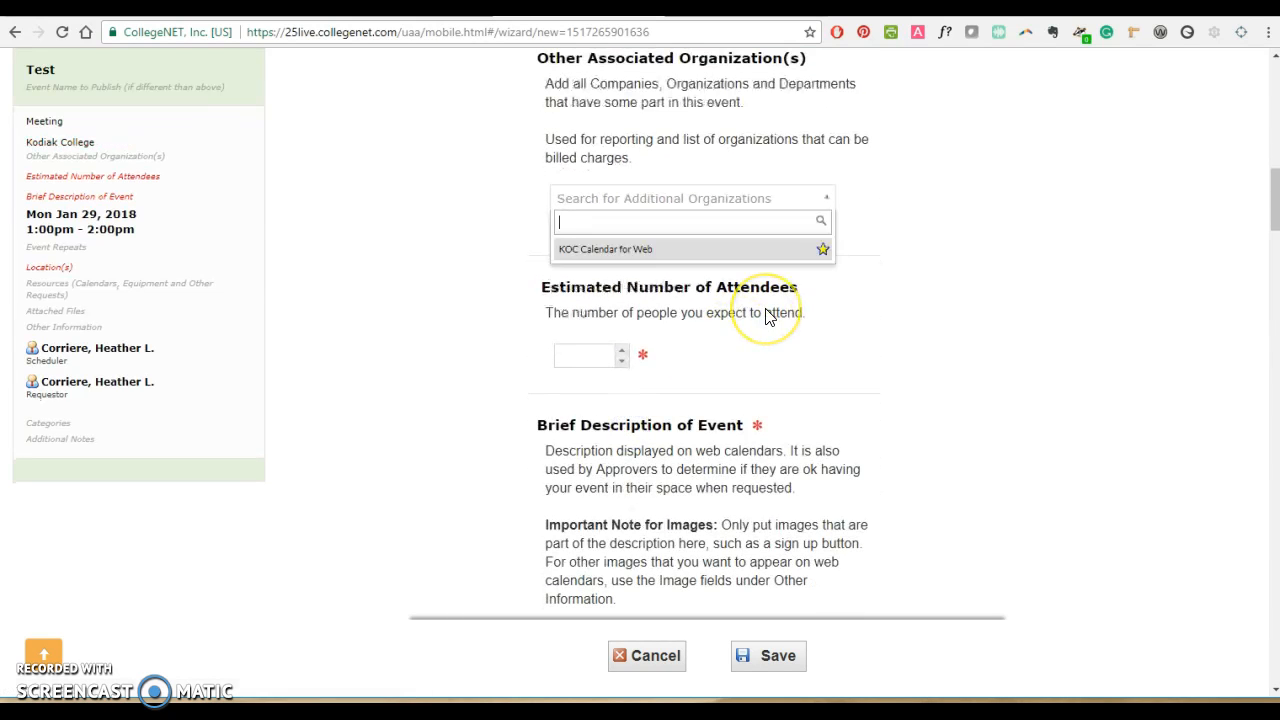
type("tudent")
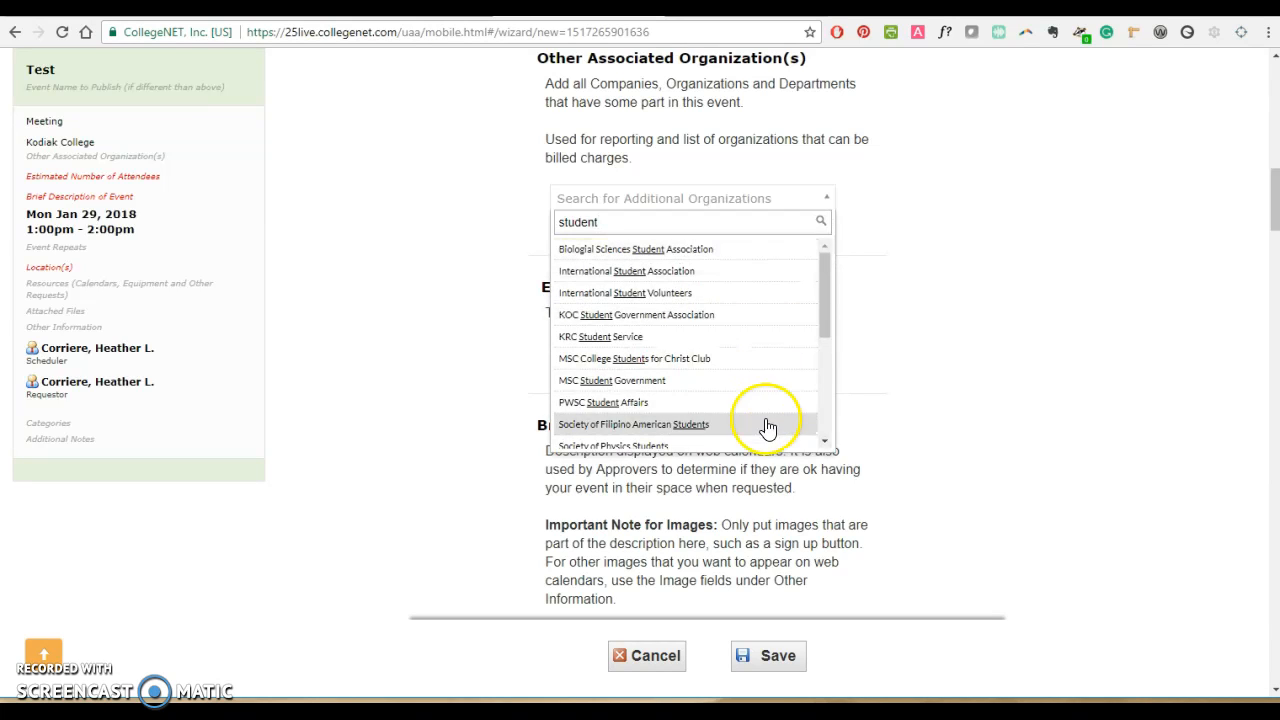
left_click_drag(603, 222, 530, 222)
key("BackSpace")
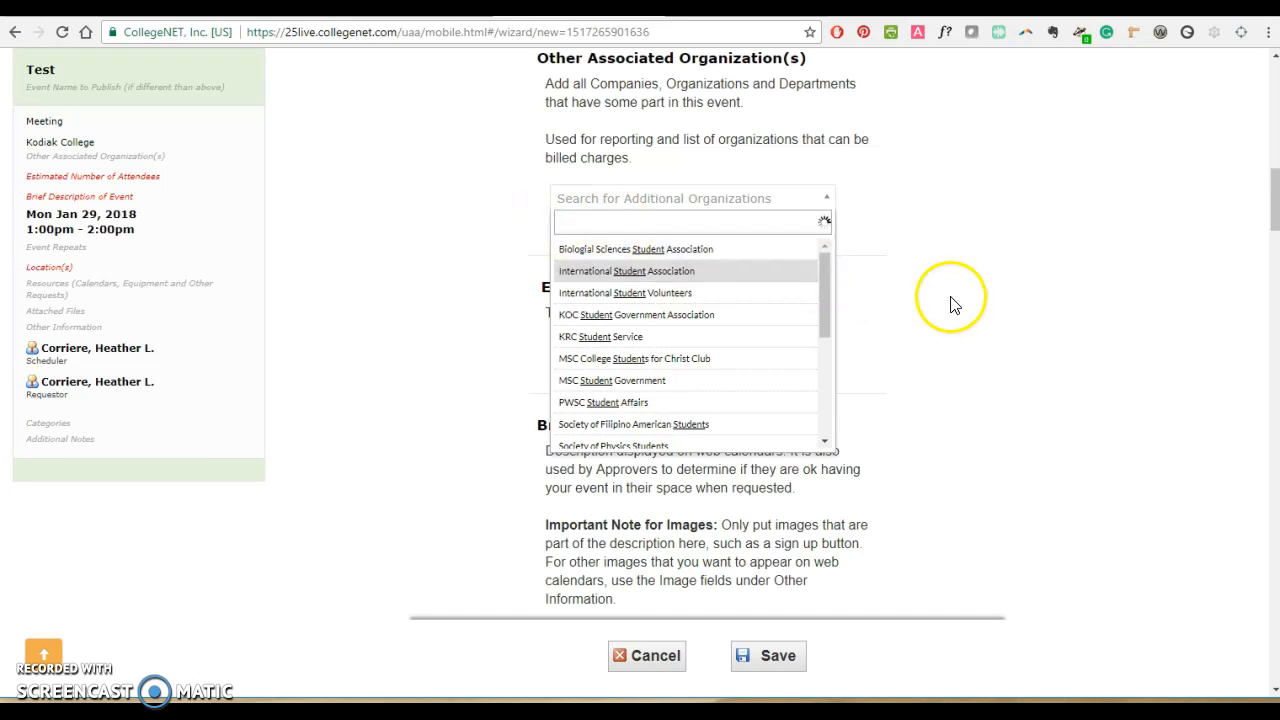
scroll(951, 303, "down", 2)
scroll(586, 190, "up", 4)
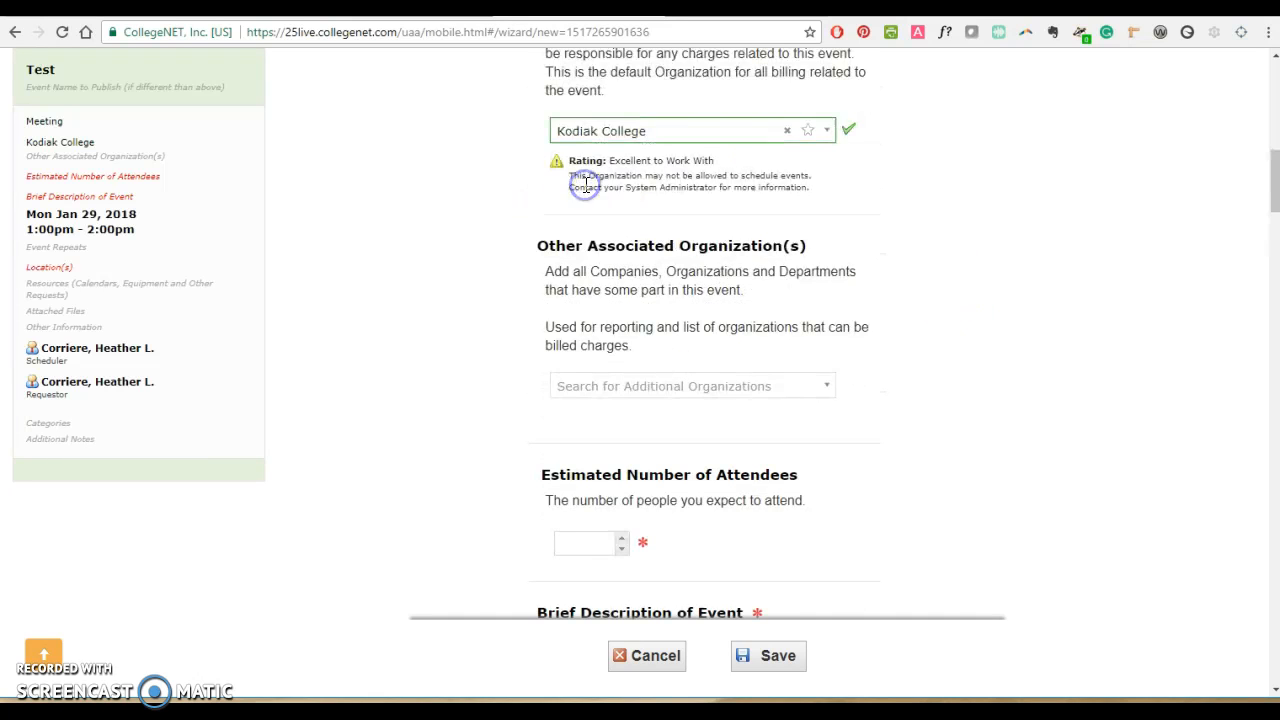
scroll(591, 548, "down", 4)
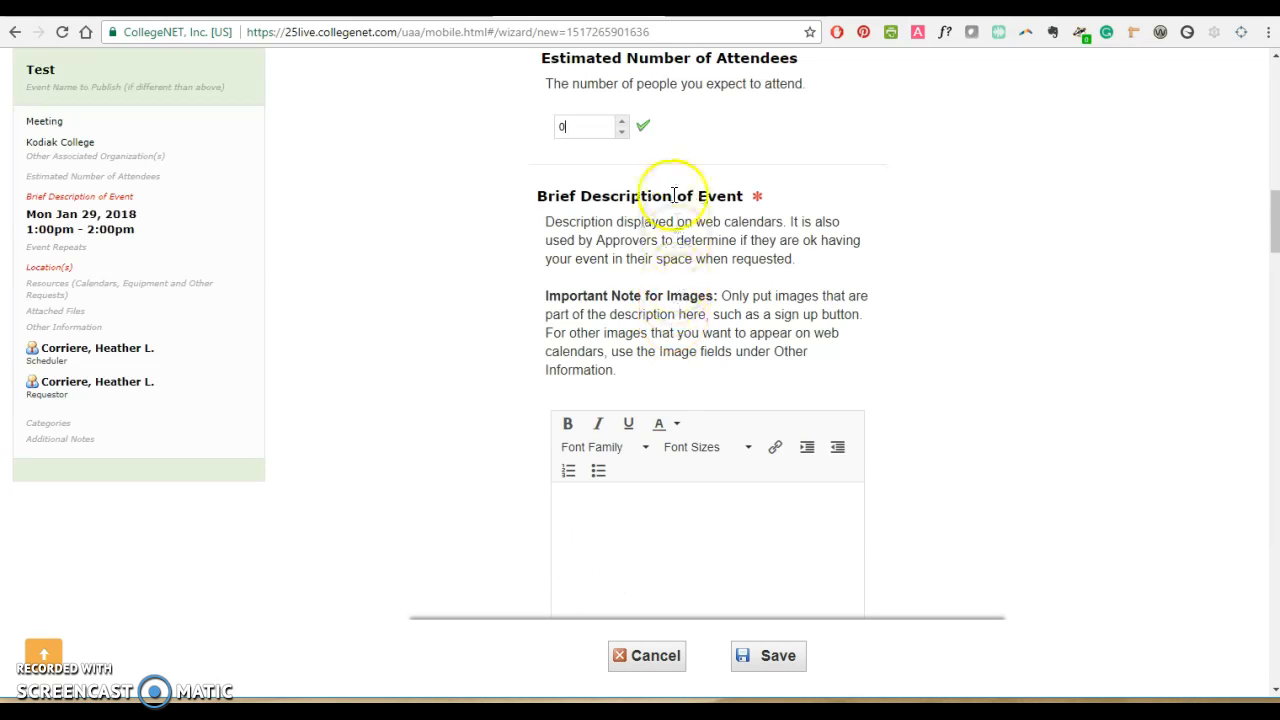
Step: Enter 'This is a test event.' as the brief description, capitalizing the first letter
left_click(622, 502)
scroll(622, 502, "down", 2)
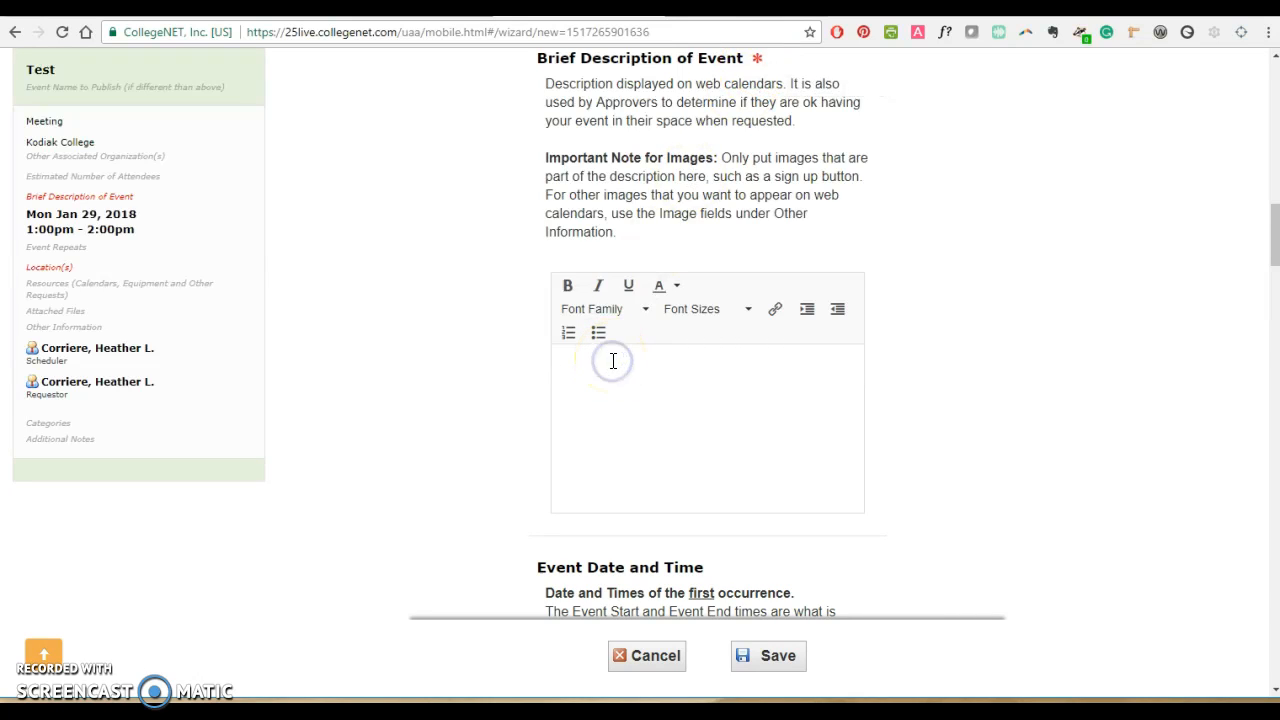
type("this is a test e")
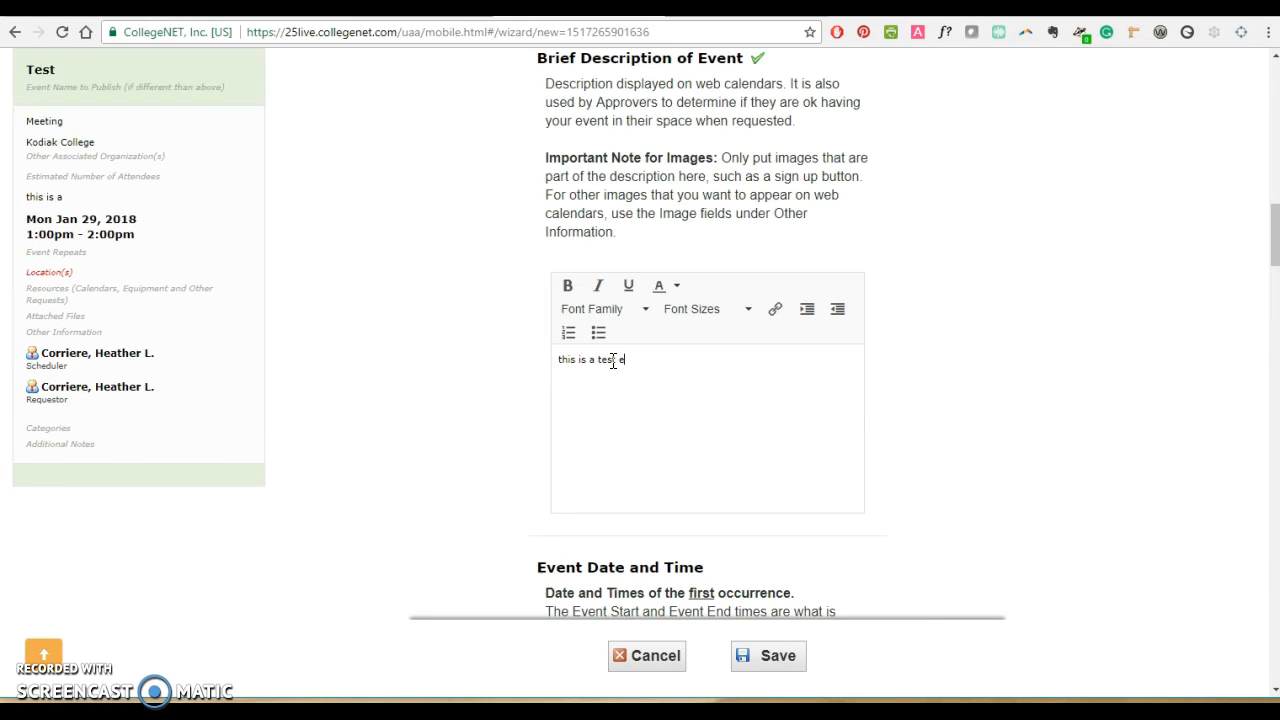
type("vent.")
left_click(555, 362)
type("T")
left_click(795, 500)
scroll(810, 505, "down", 5)
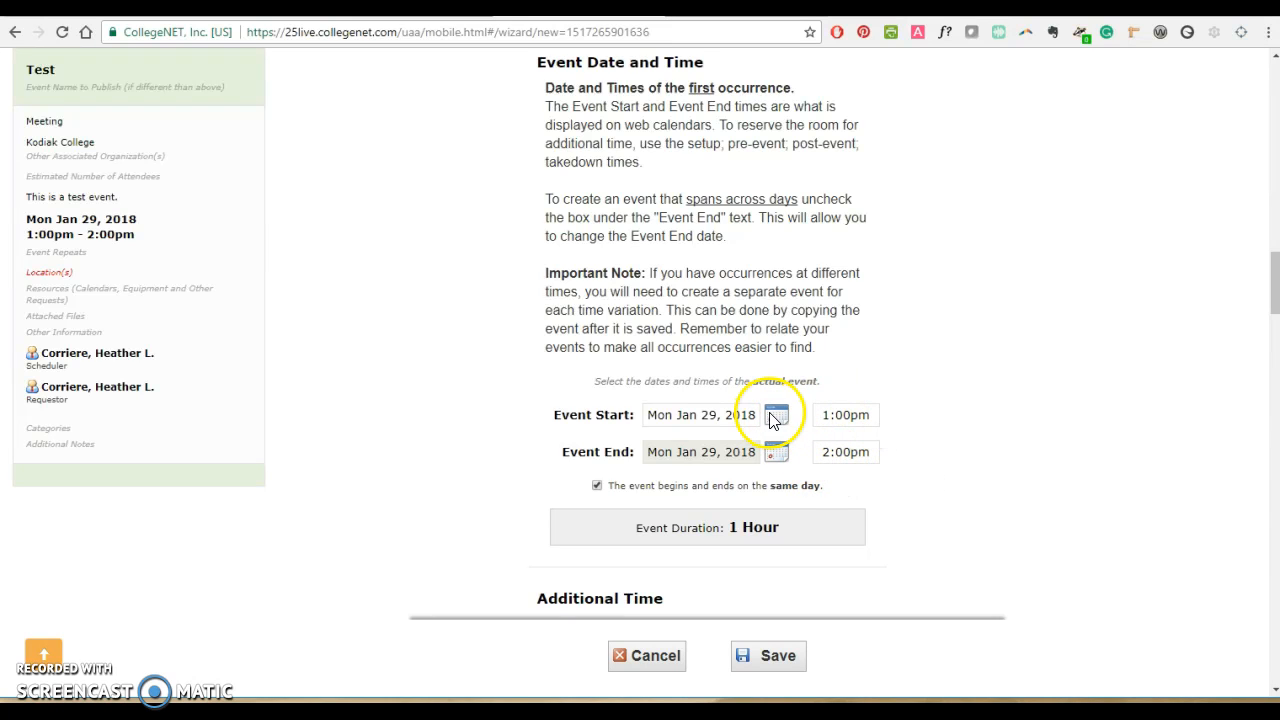
left_click(597, 485)
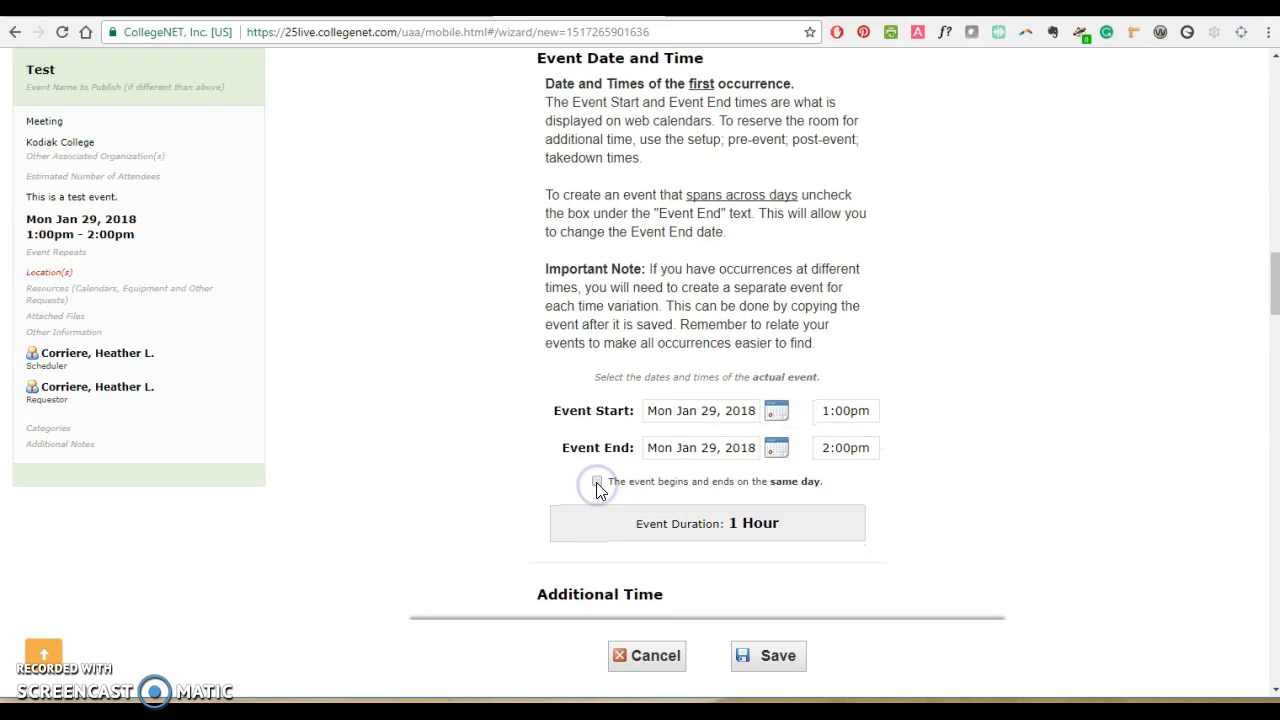
left_click(597, 483)
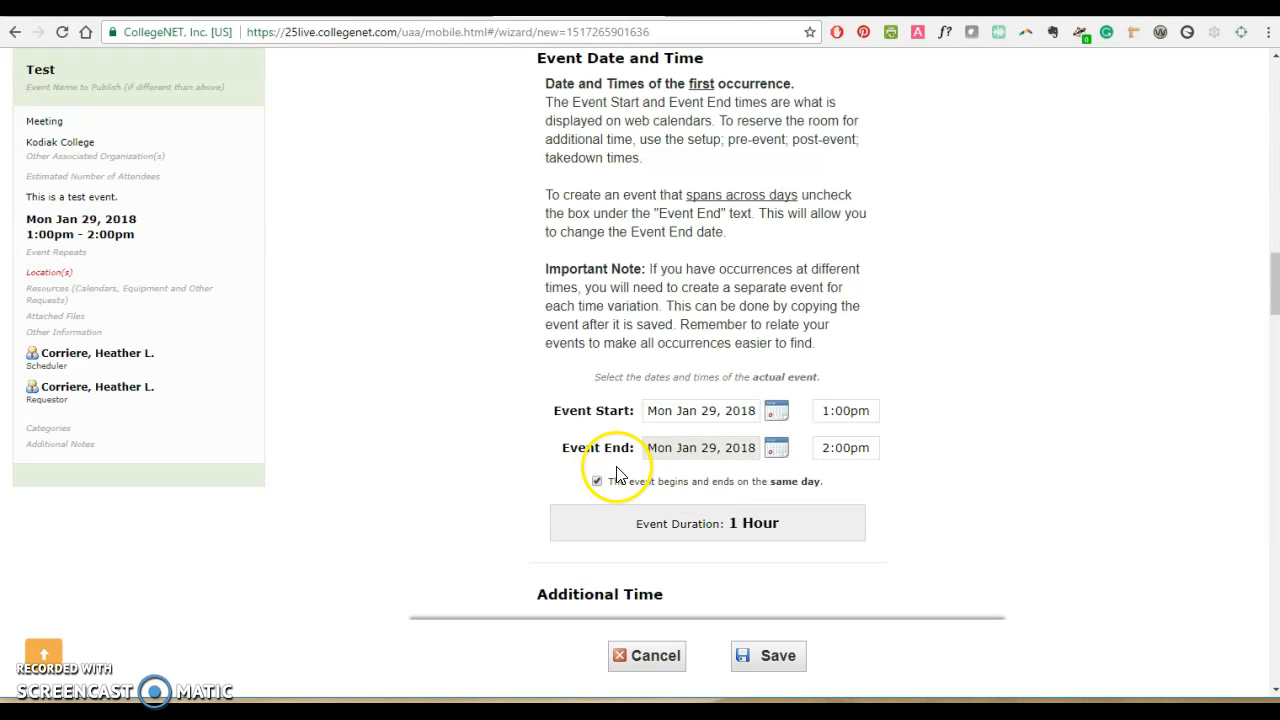
scroll(935, 425, "down", 2)
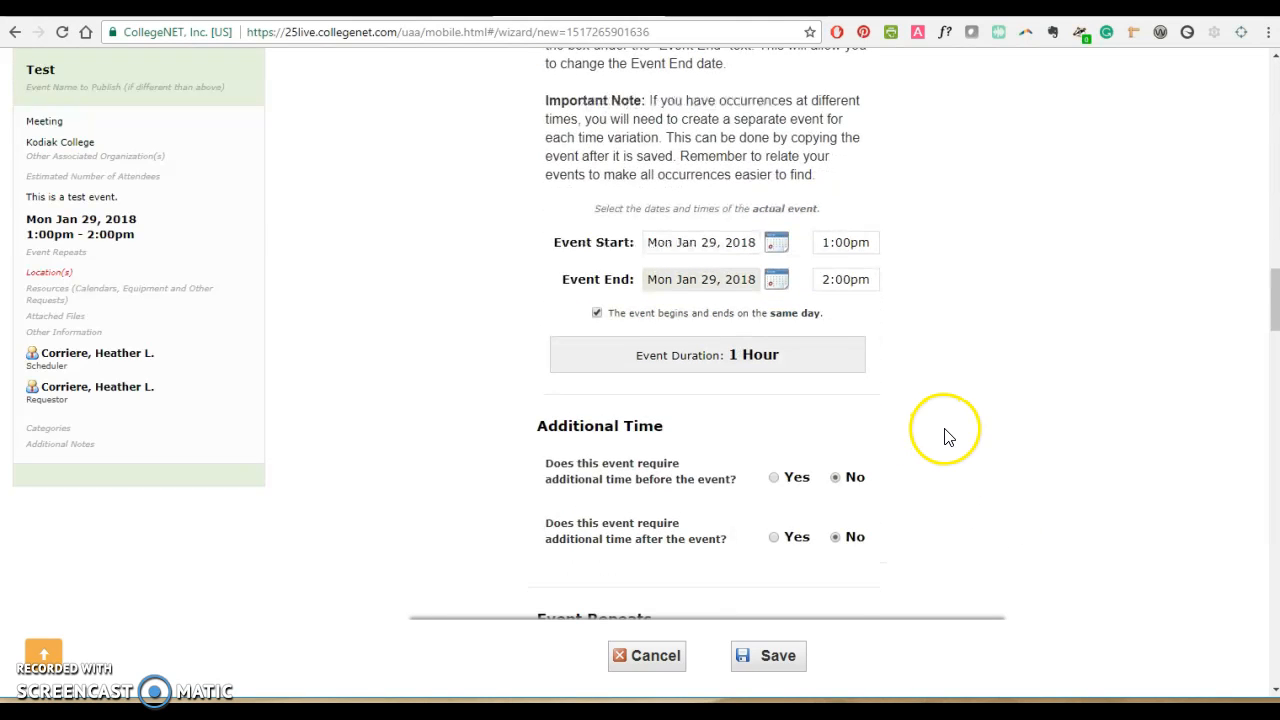
left_click(775, 478)
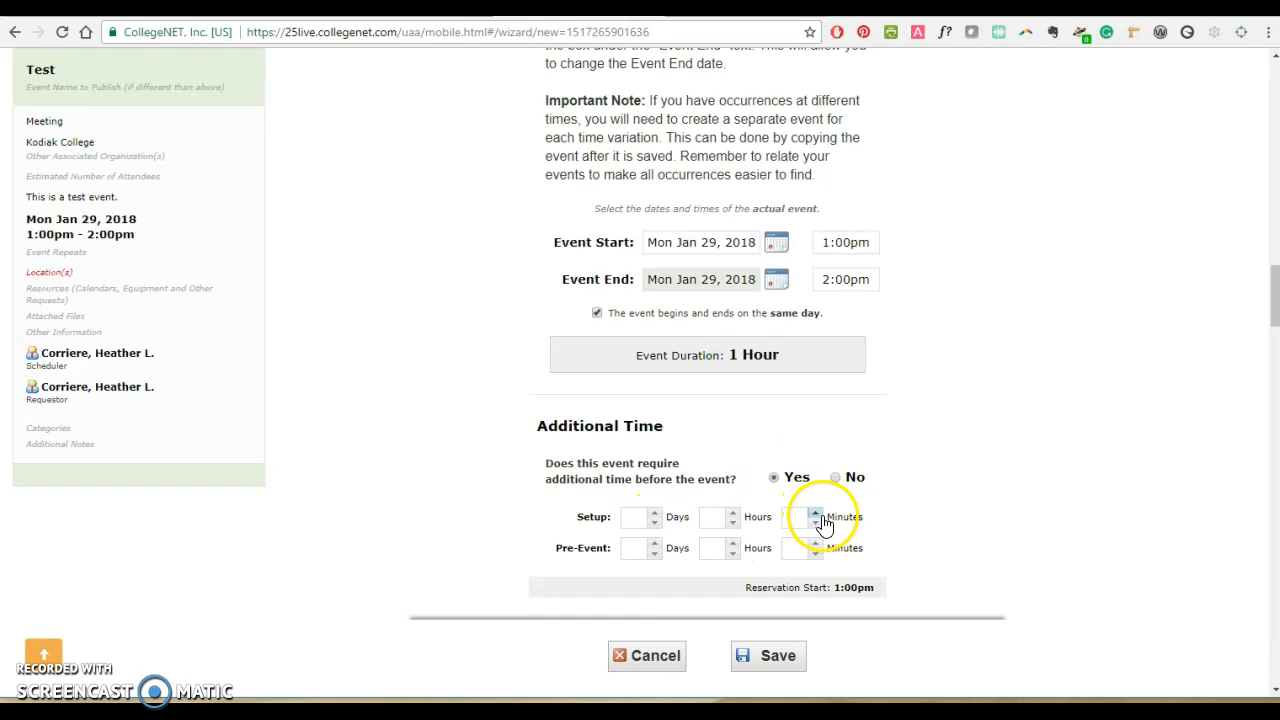
scroll(908, 503, "down", 3)
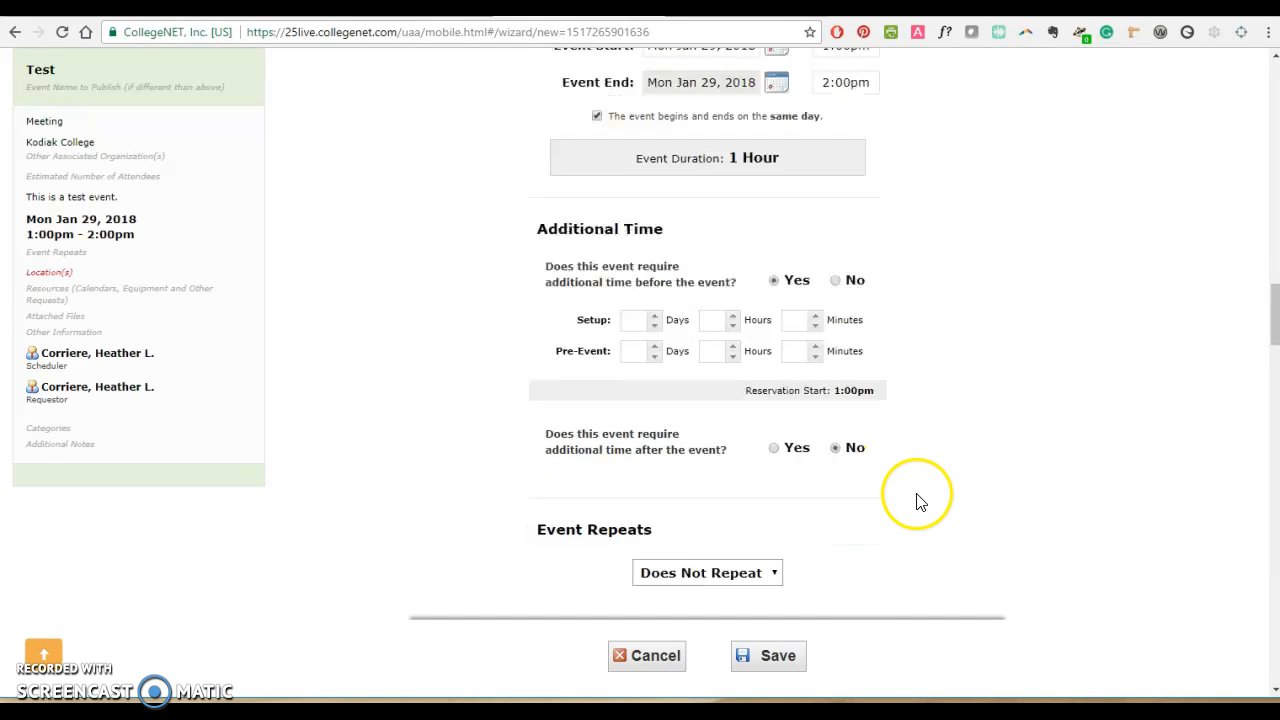
left_click(774, 392)
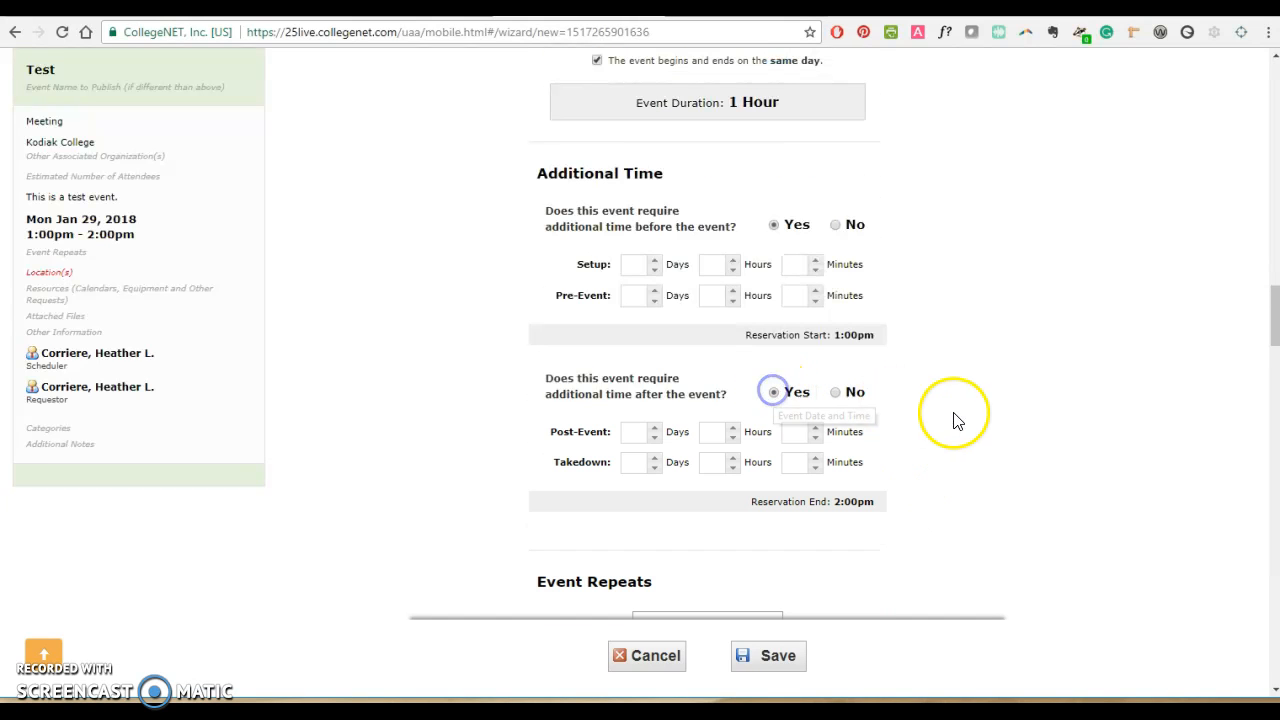
left_click(835, 224)
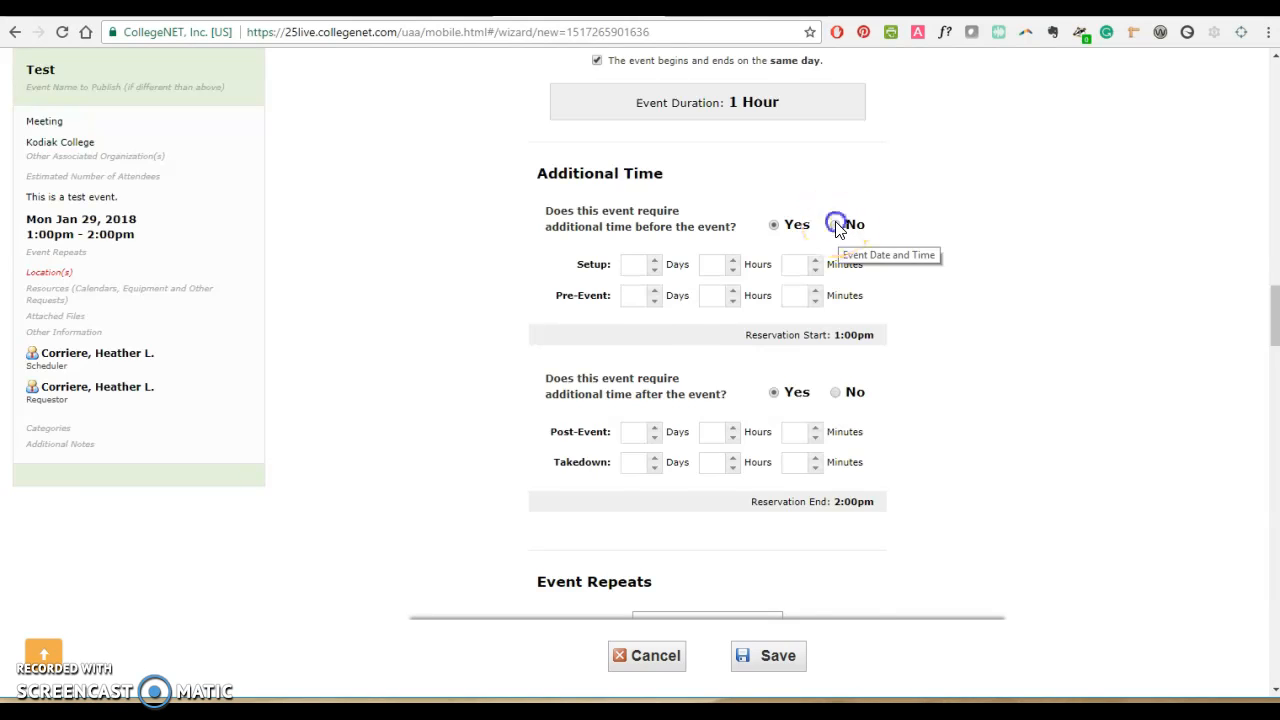
left_click(835, 284)
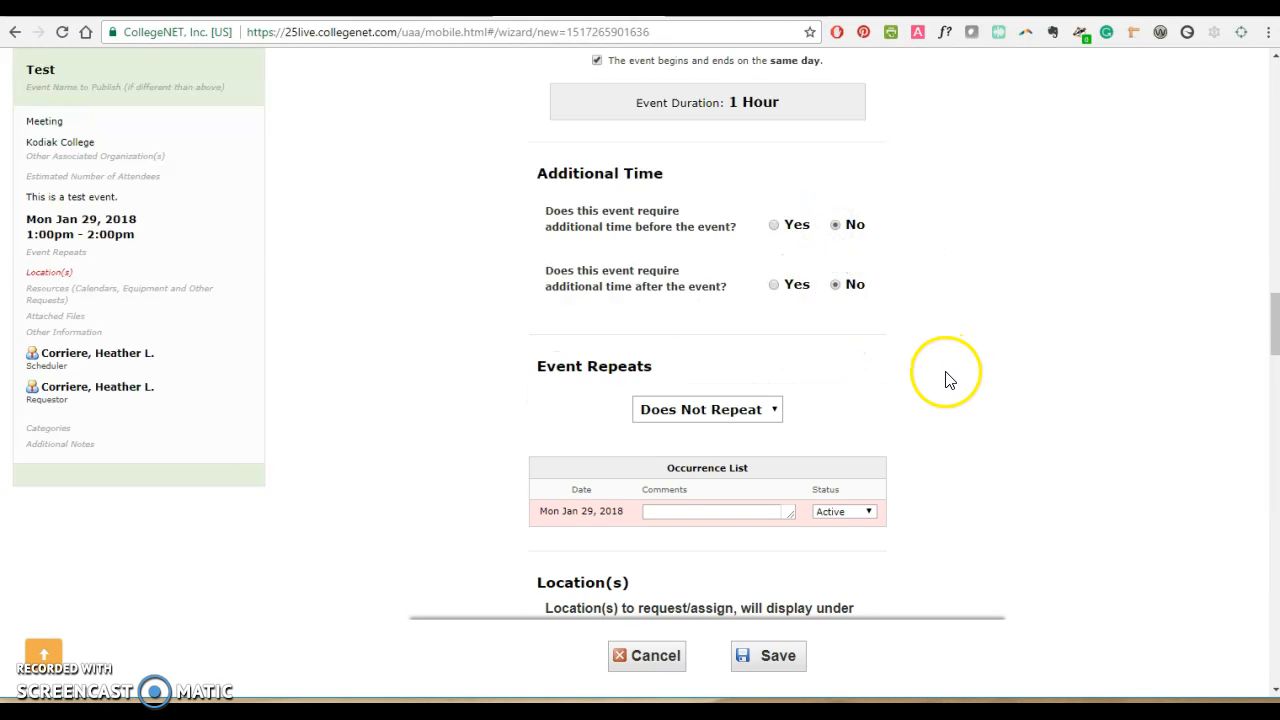
scroll(946, 377, "down", 2)
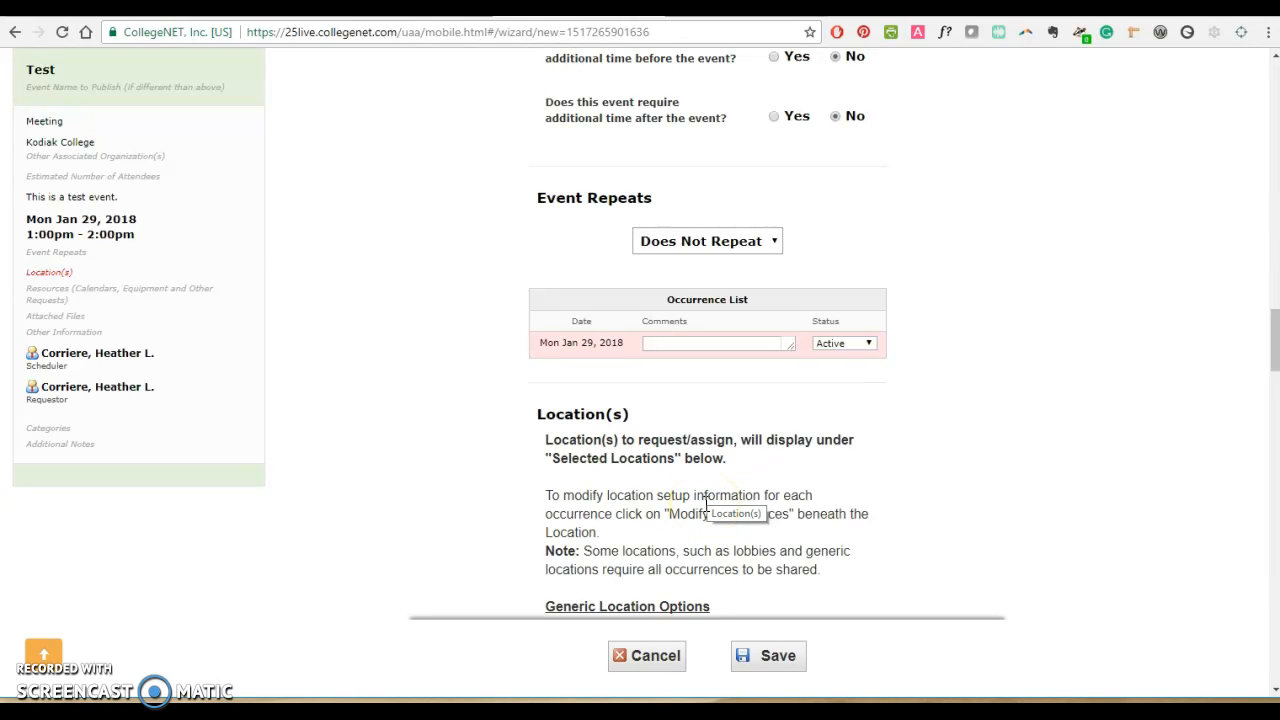
Step: Pick BBB 106 from the location list as the event's room
scroll(914, 450, "down", 4)
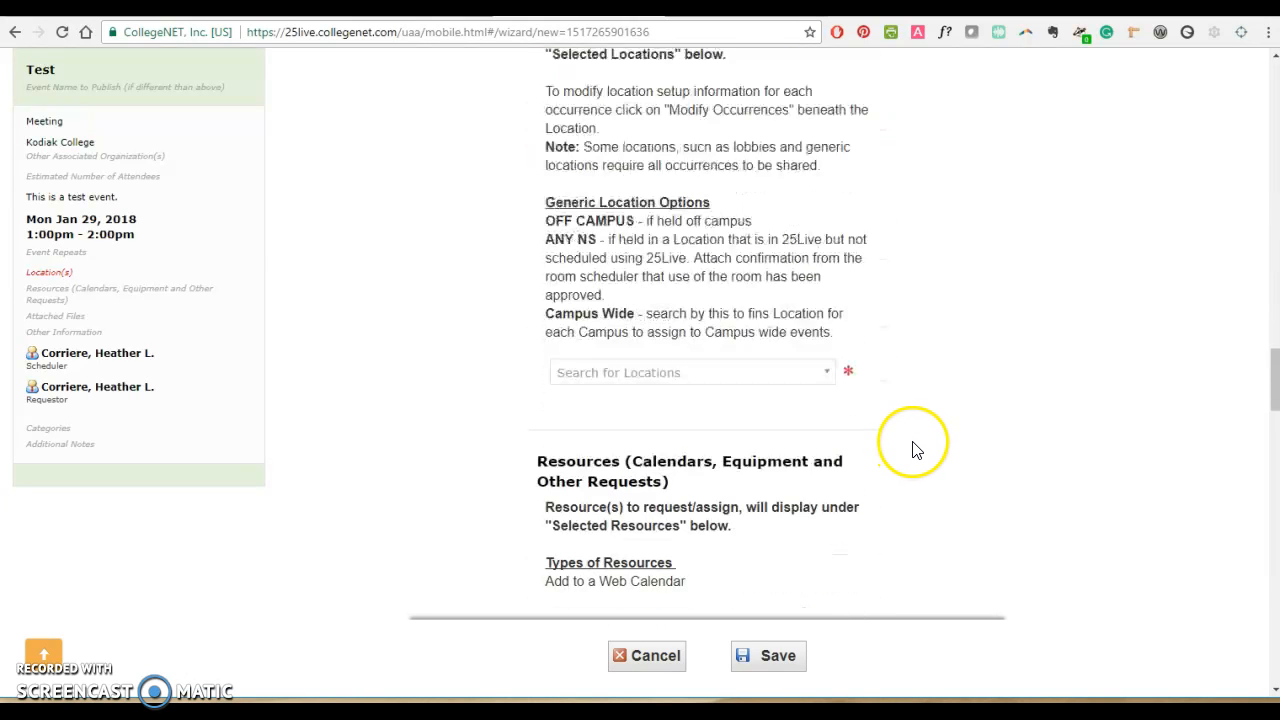
left_click(628, 360)
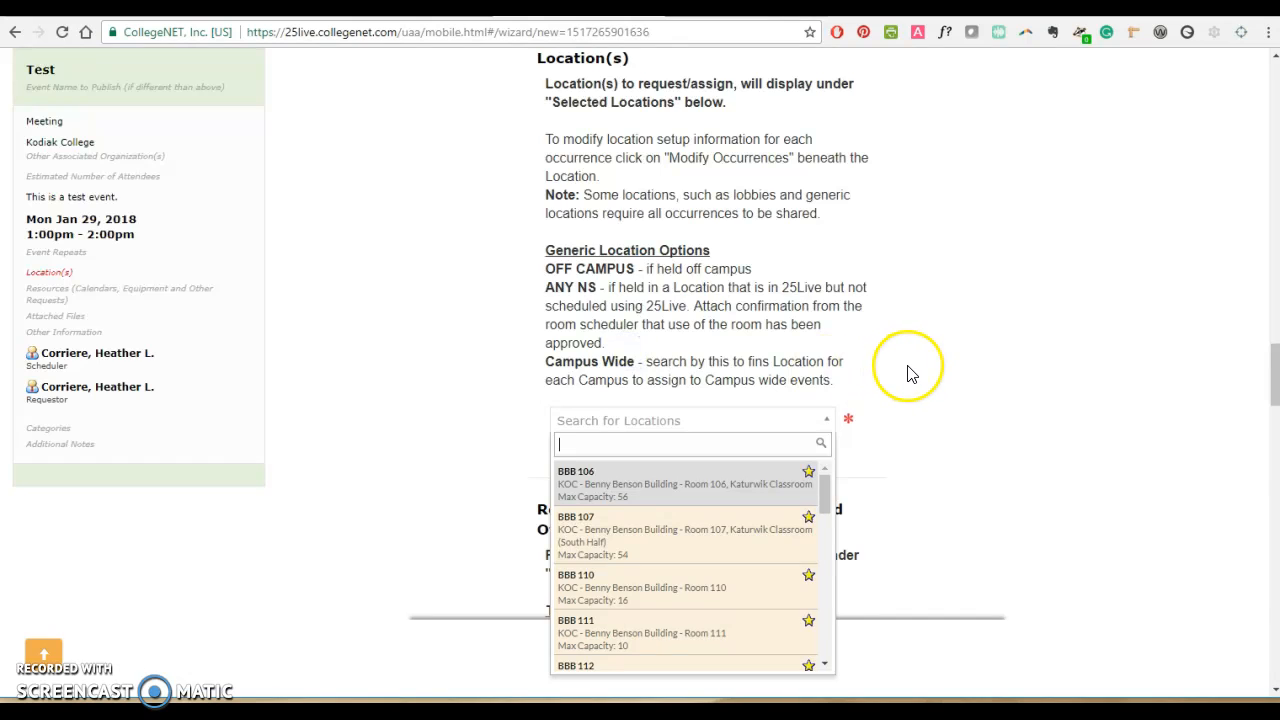
left_click(588, 492)
scroll(878, 503, "down", 2)
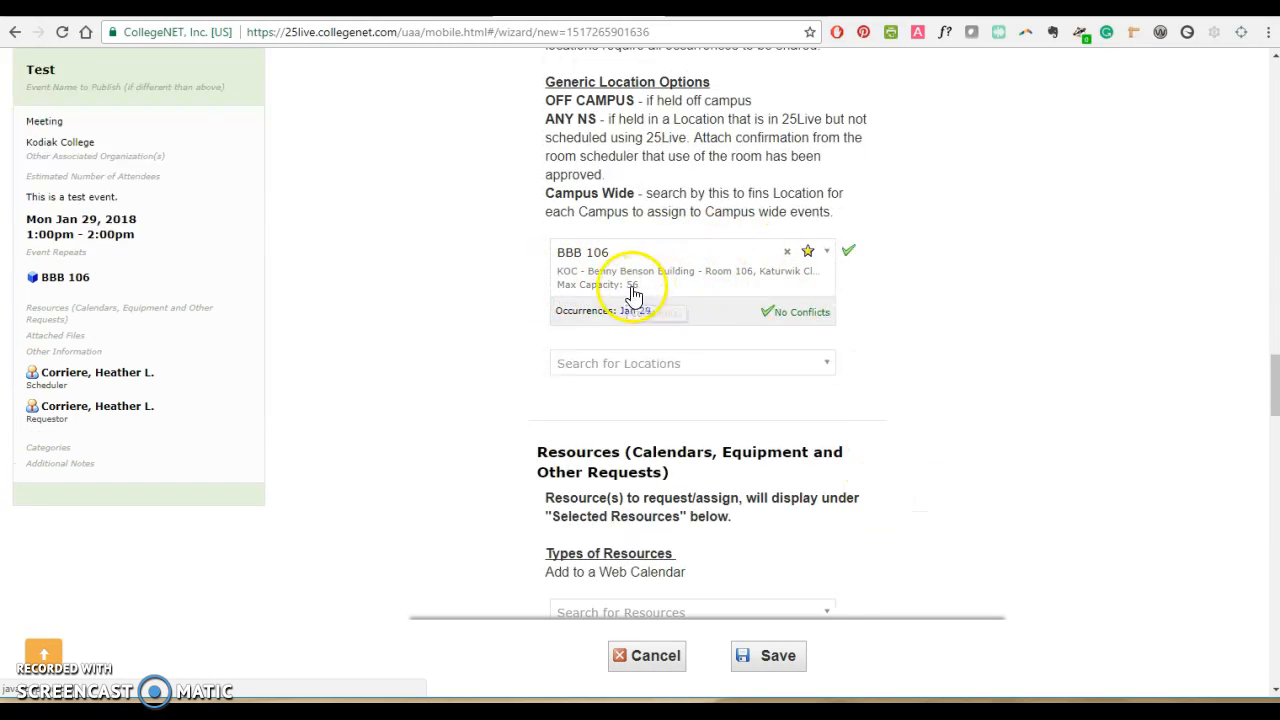
scroll(886, 366, "up", 8)
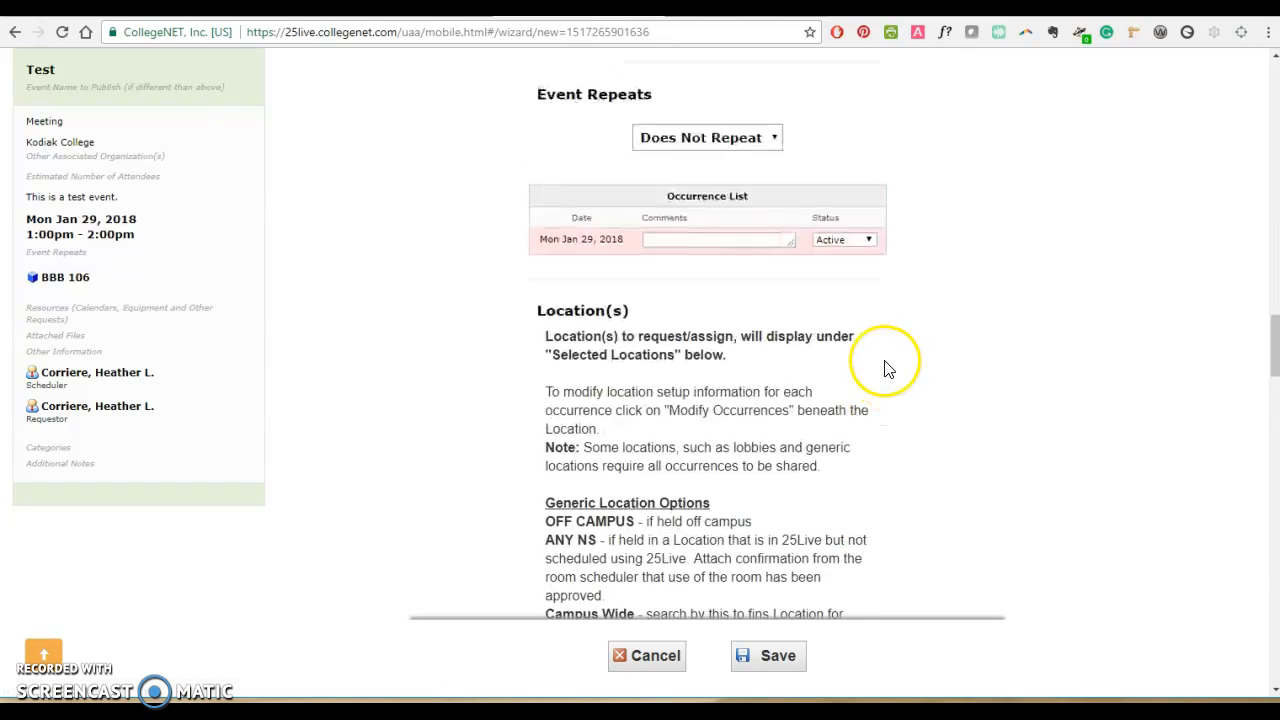
scroll(886, 366, "up", 10)
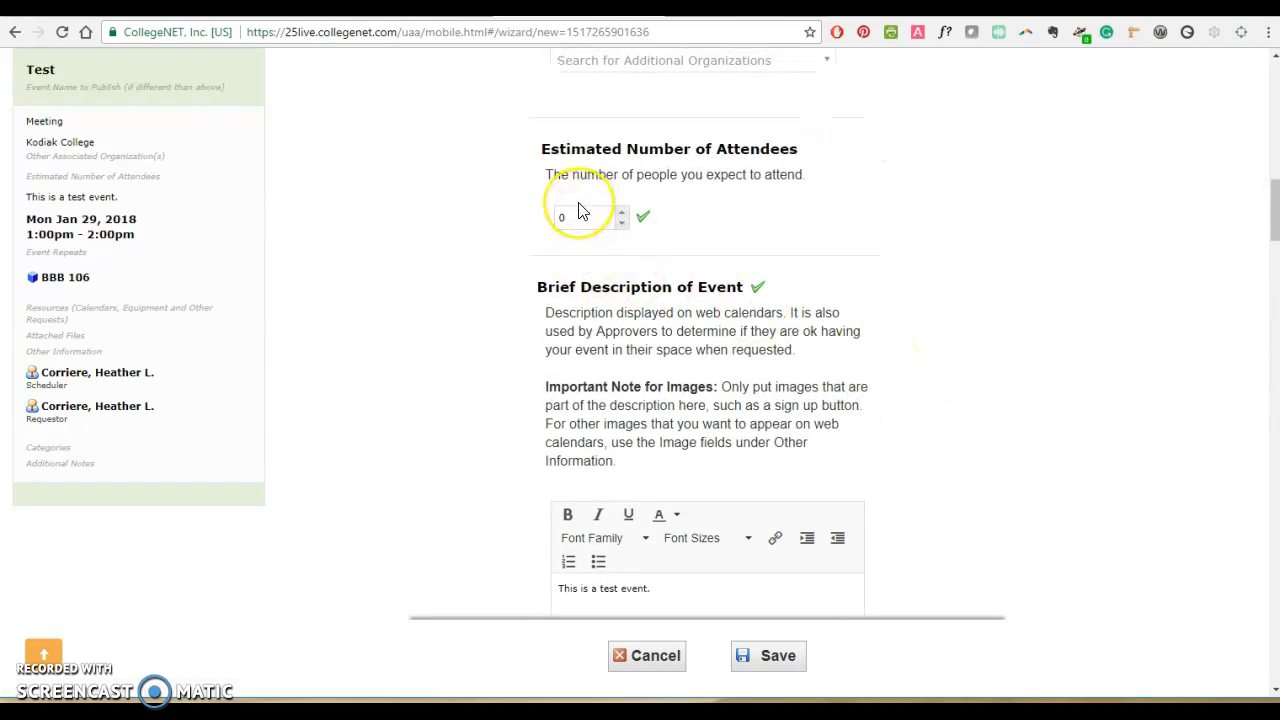
scroll(920, 449, "down", 10)
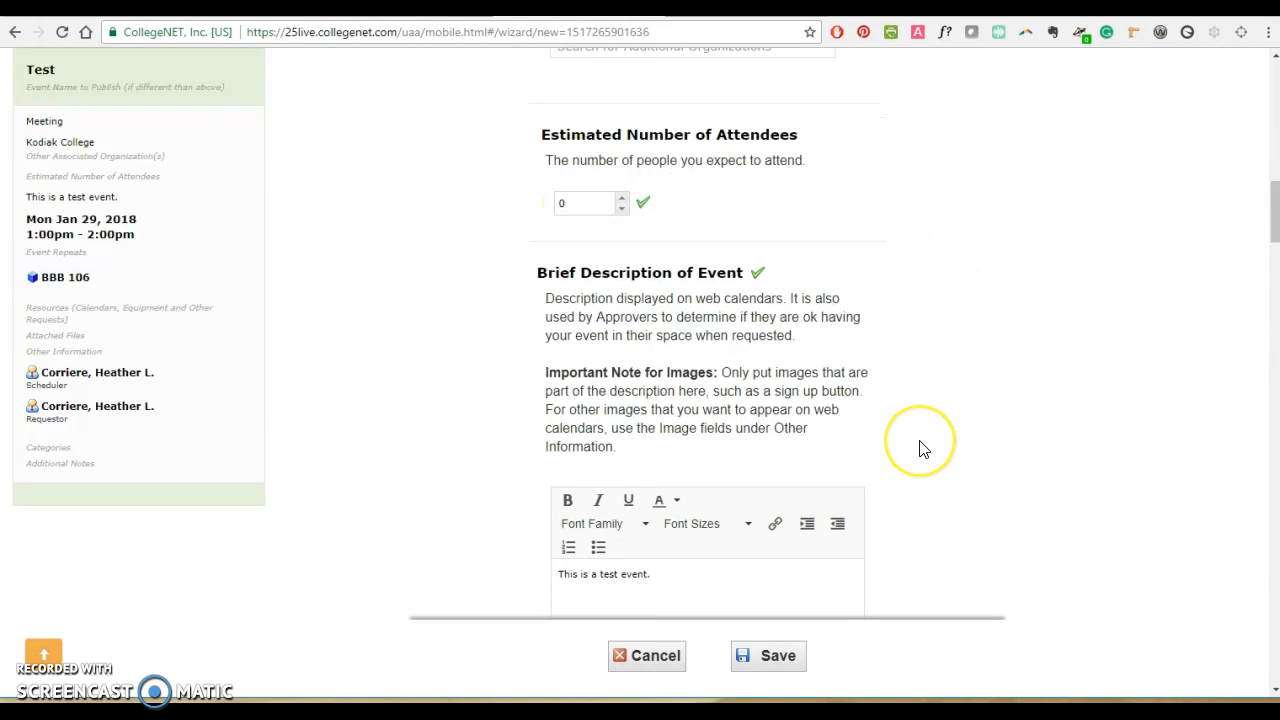
scroll(922, 449, "down", 10)
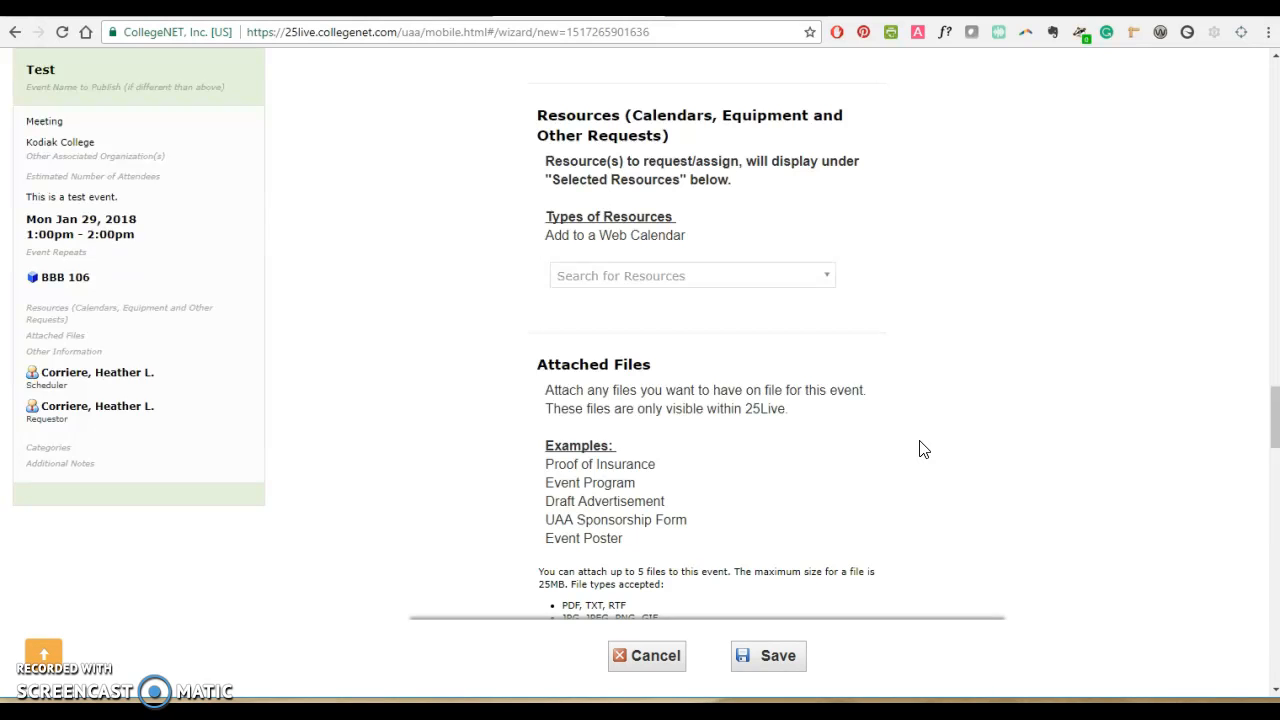
scroll(920, 449, "up", 5)
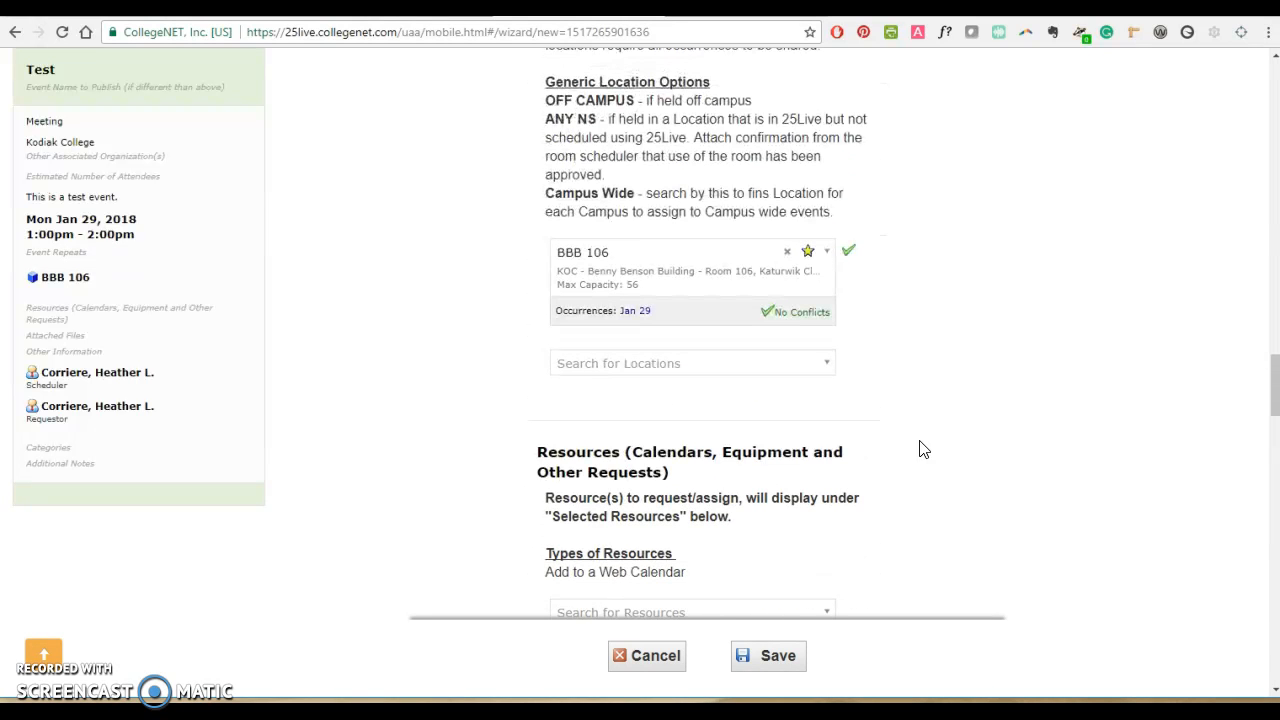
scroll(1017, 327, "down", 2)
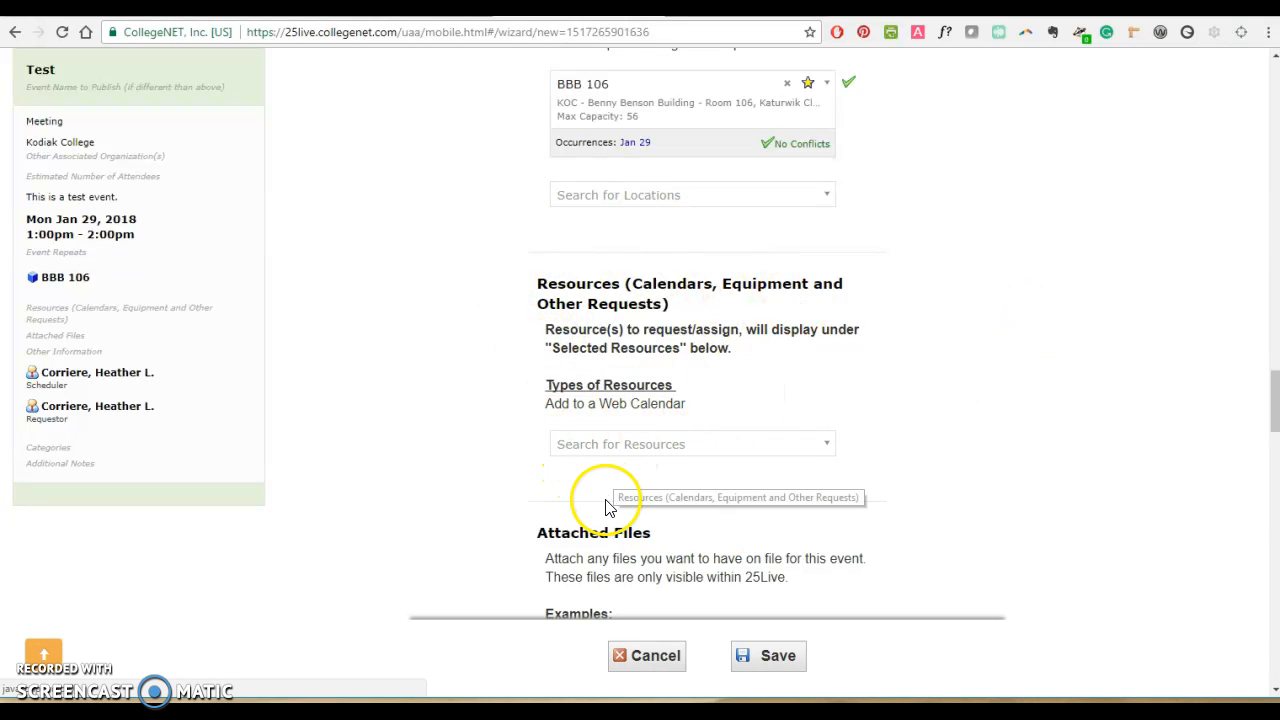
Step: Add resources KOC - Calendar feed for Web, KOC - Facilities Use and KOC - Upcoming Events
left_click(590, 446)
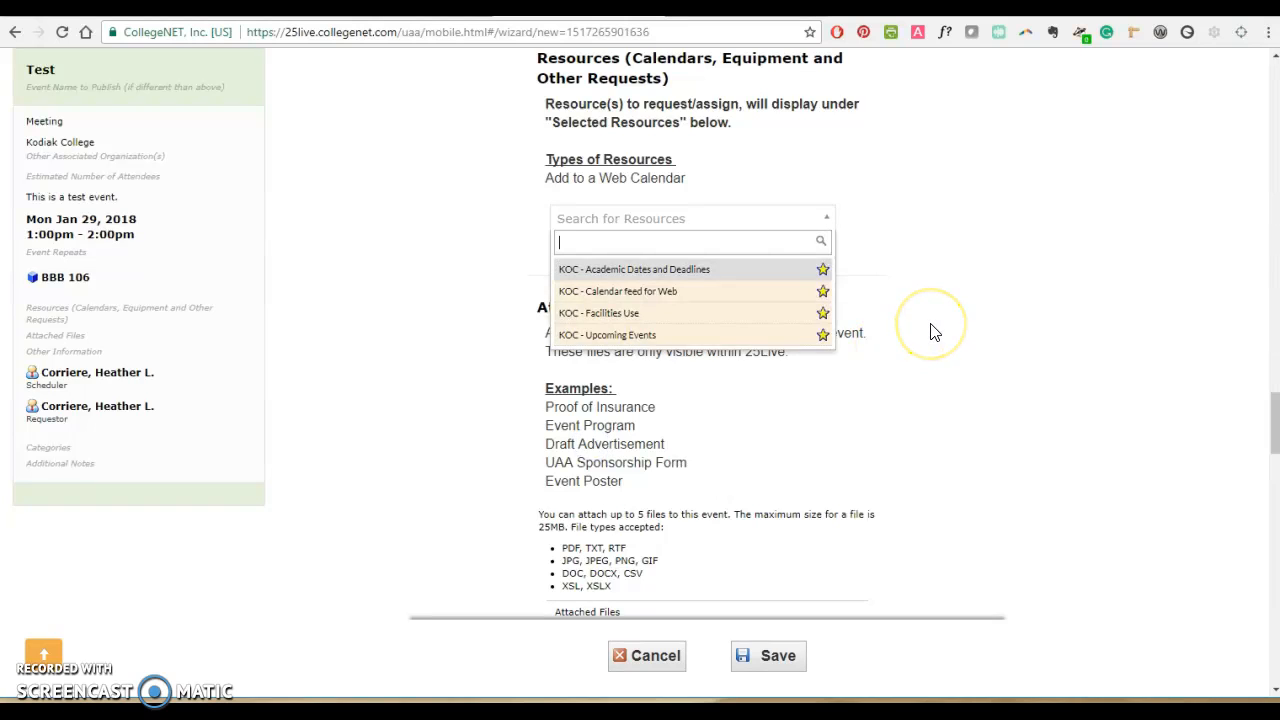
left_click(749, 290)
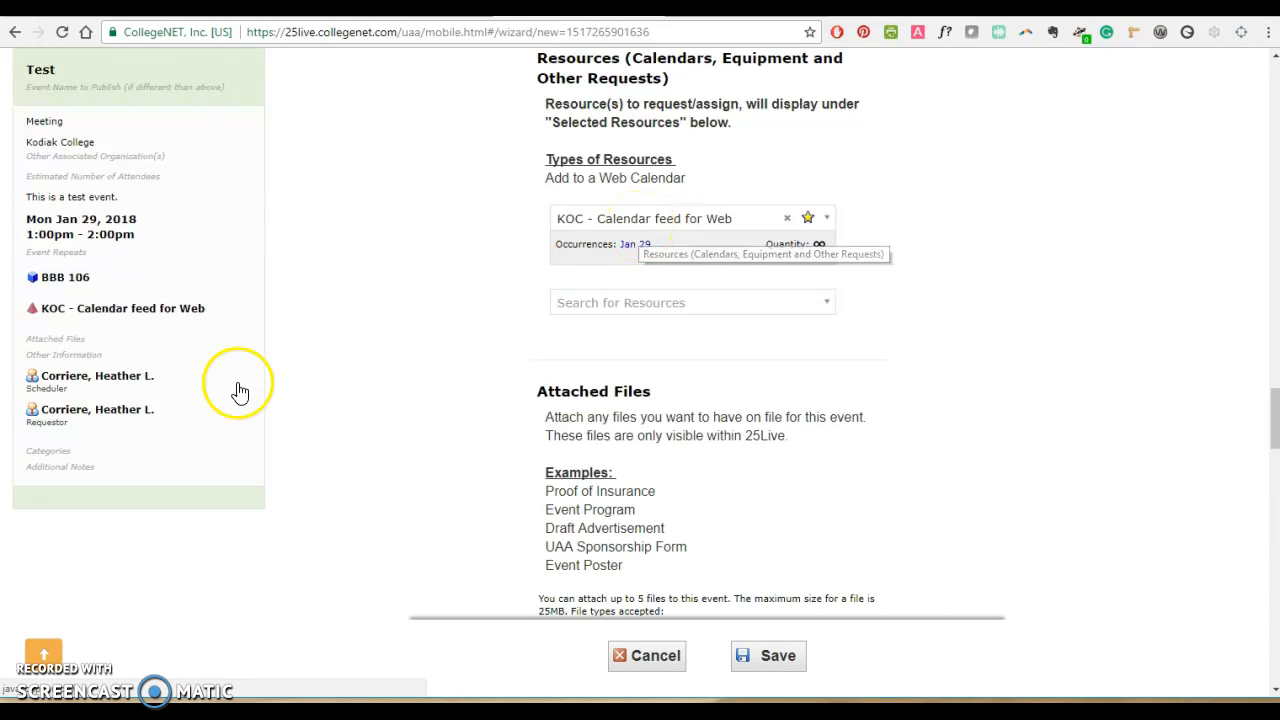
left_click(31, 314)
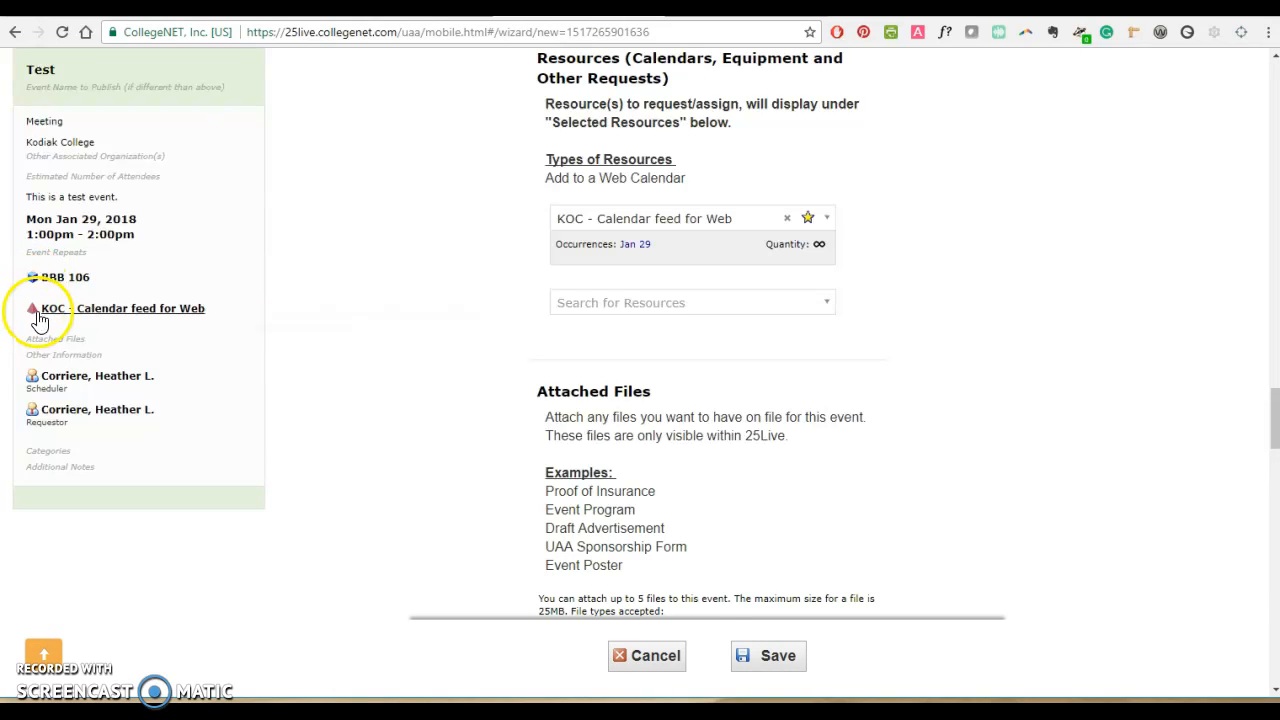
left_click(616, 306)
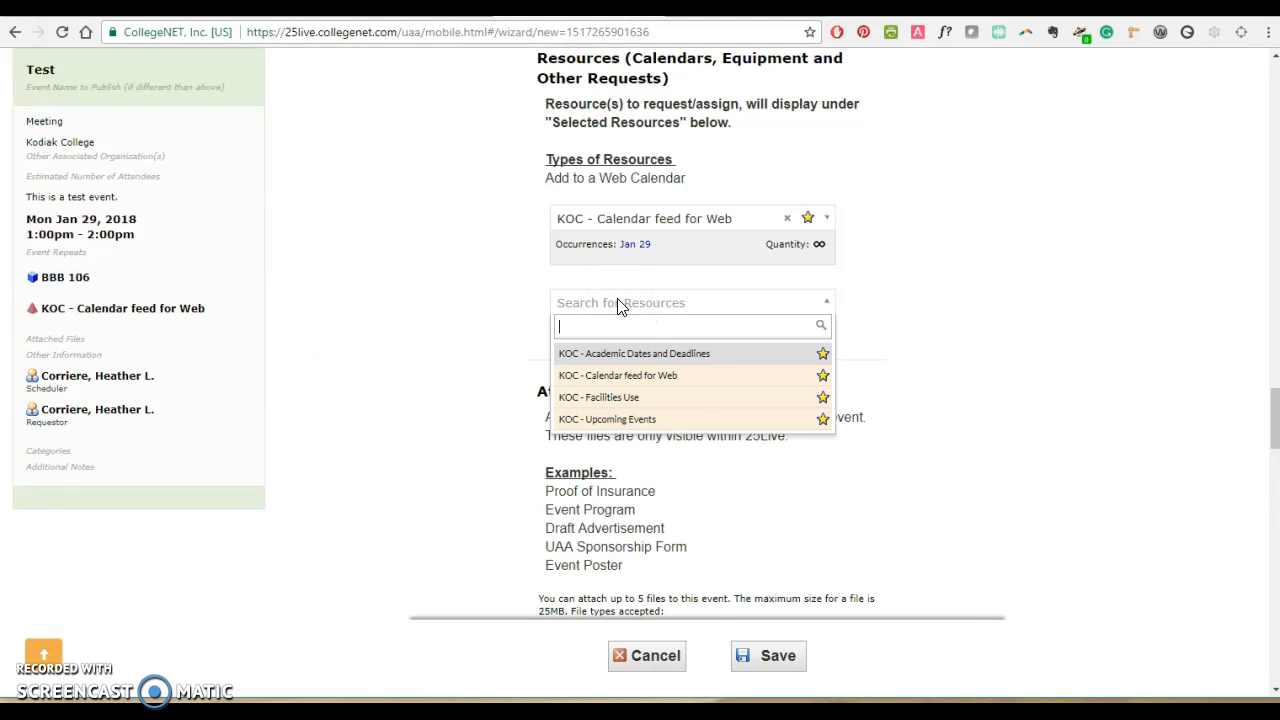
left_click(617, 399)
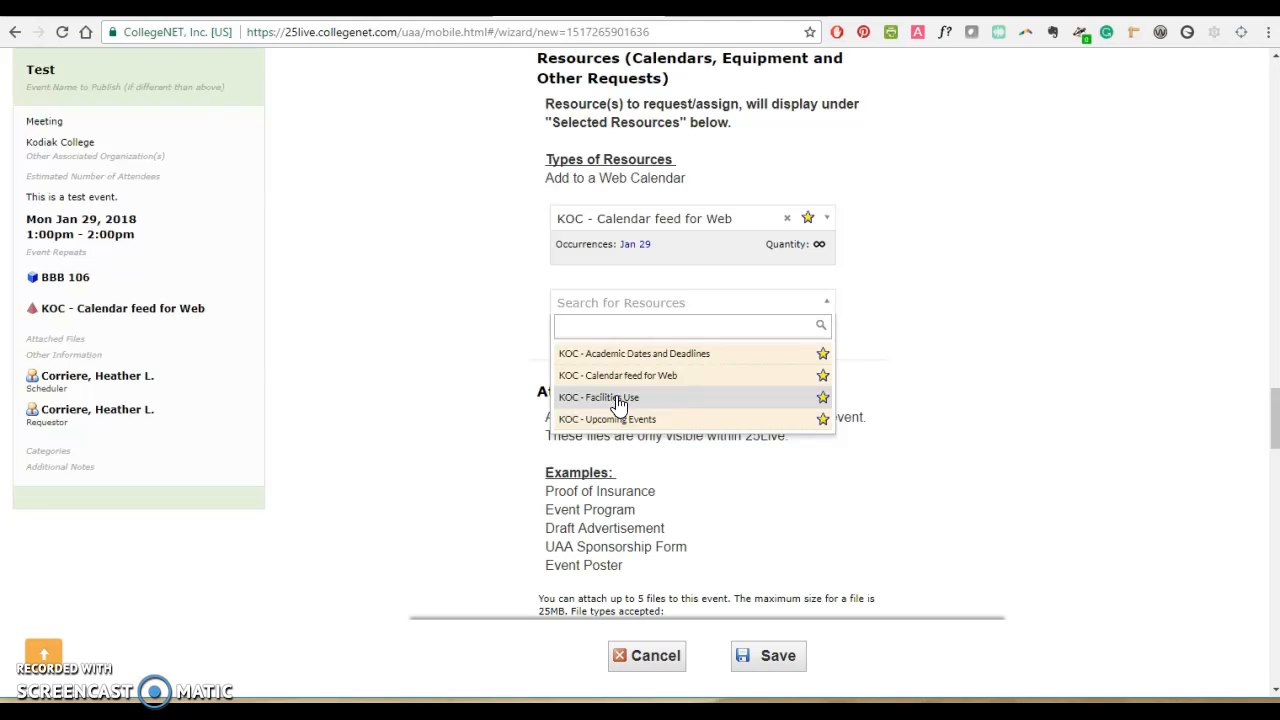
left_click(618, 399)
left_click(624, 388)
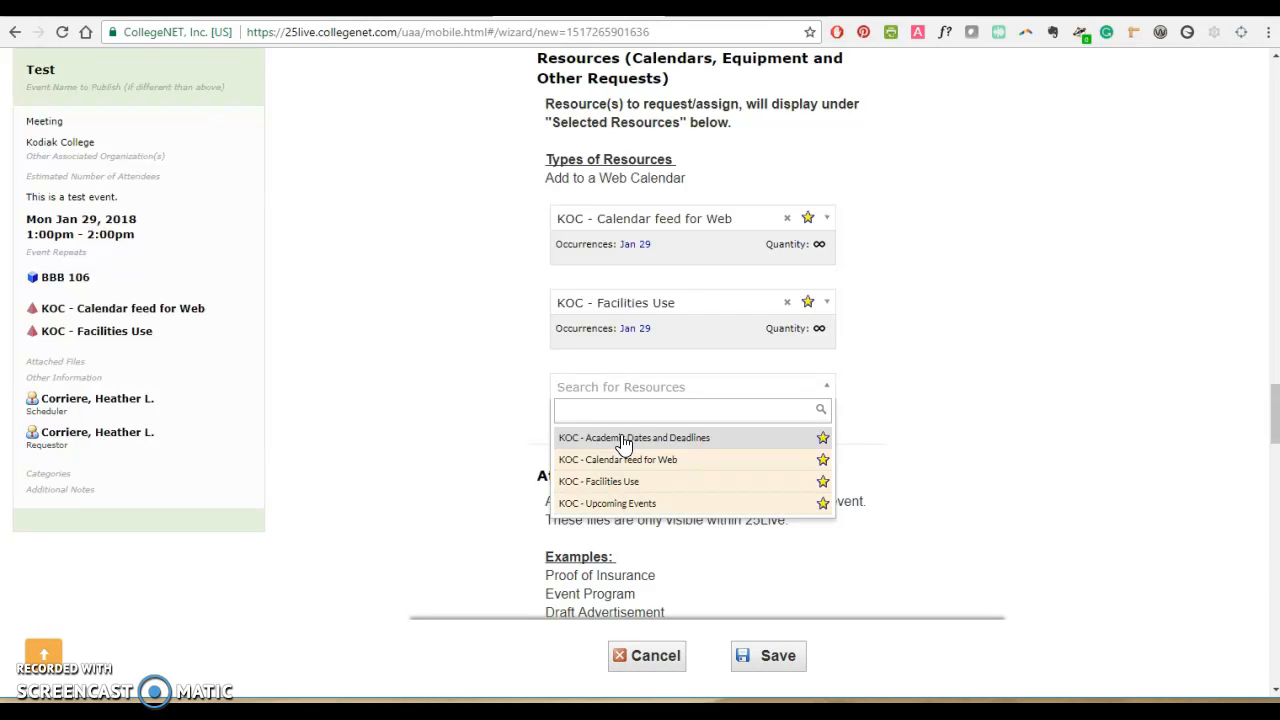
left_click(622, 508)
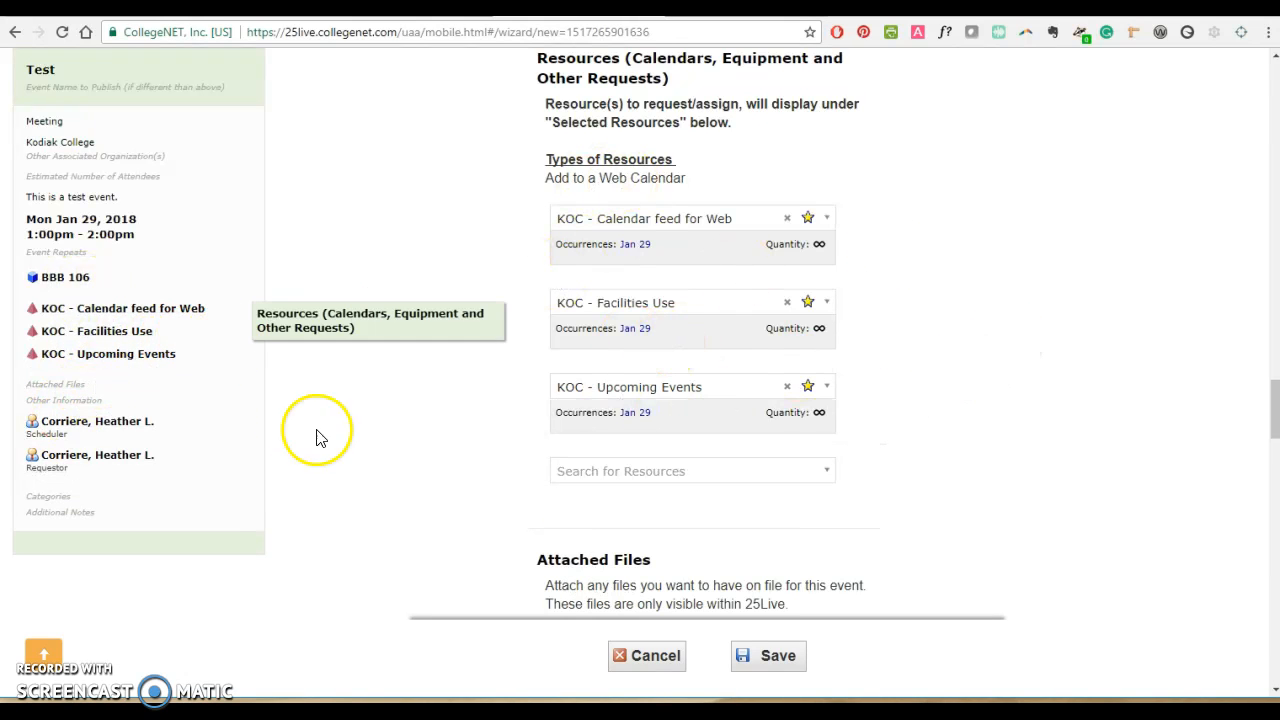
scroll(986, 440, "down", 4)
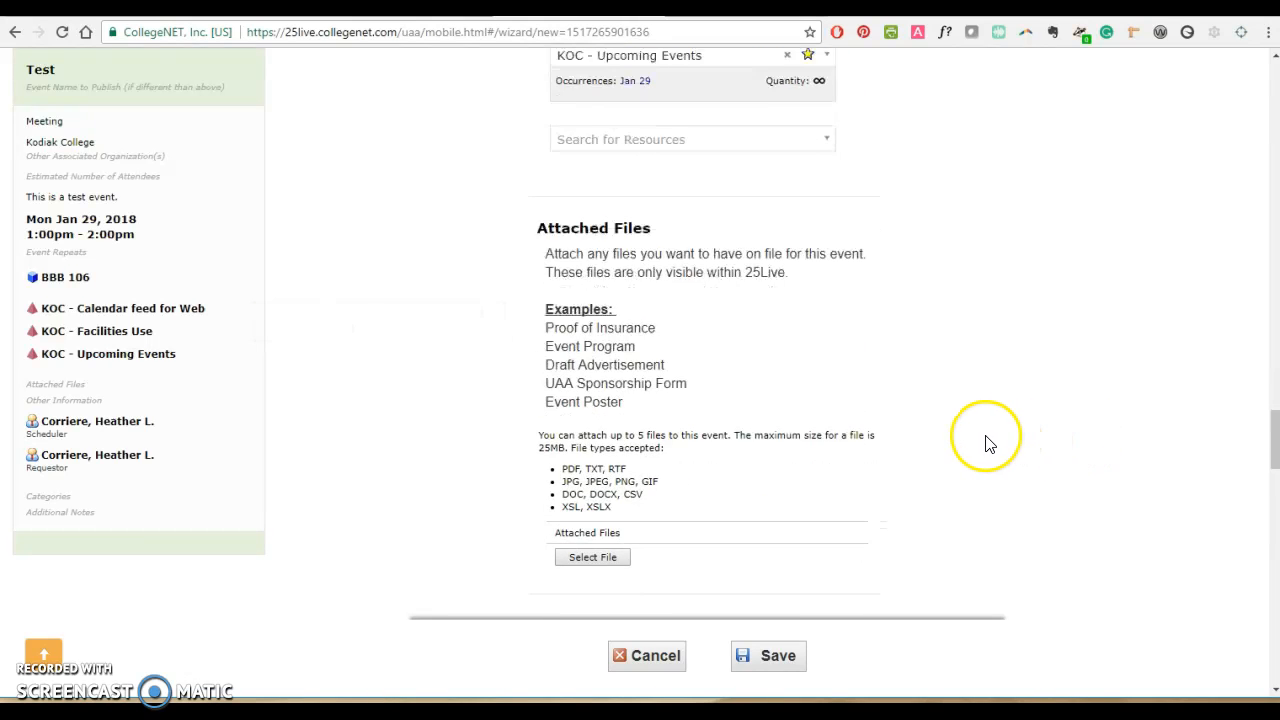
scroll(988, 443, "down", 1)
scroll(986, 444, "down", 4)
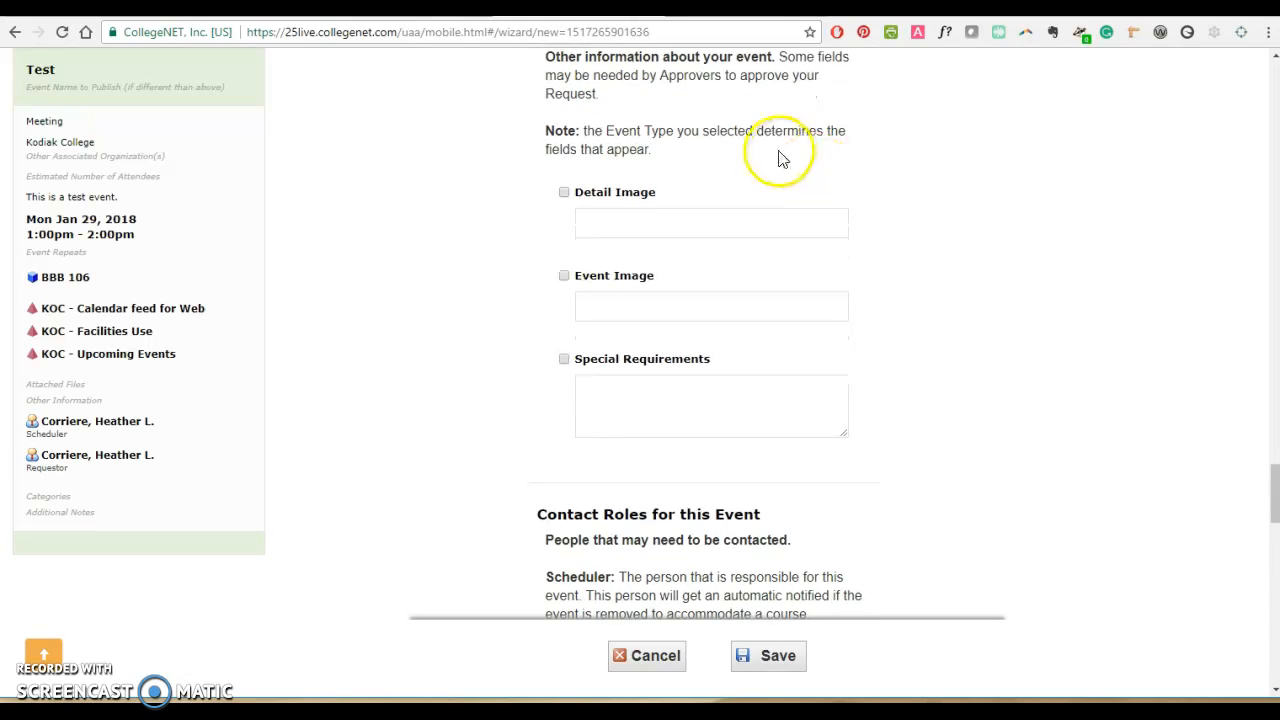
scroll(951, 328, "up", 1)
scroll(957, 329, "down", 7)
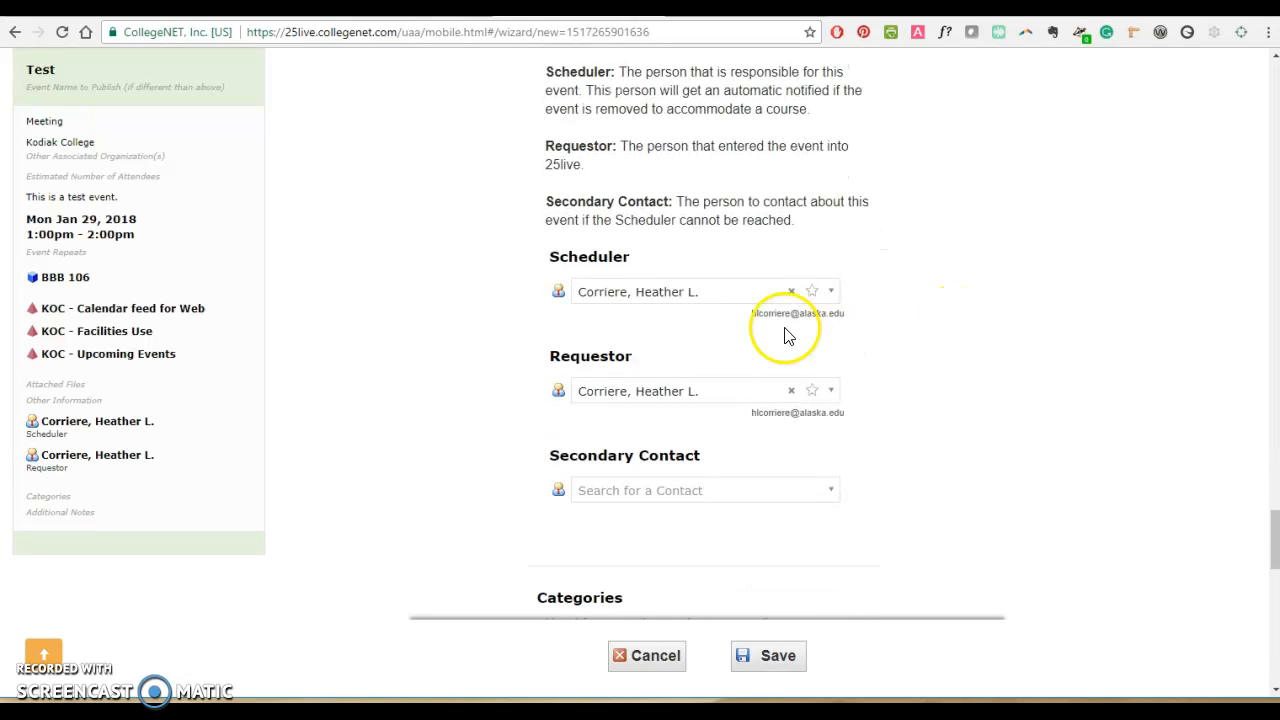
Step: Search for and select a different contact as the event's Scheduler
left_click(708, 294)
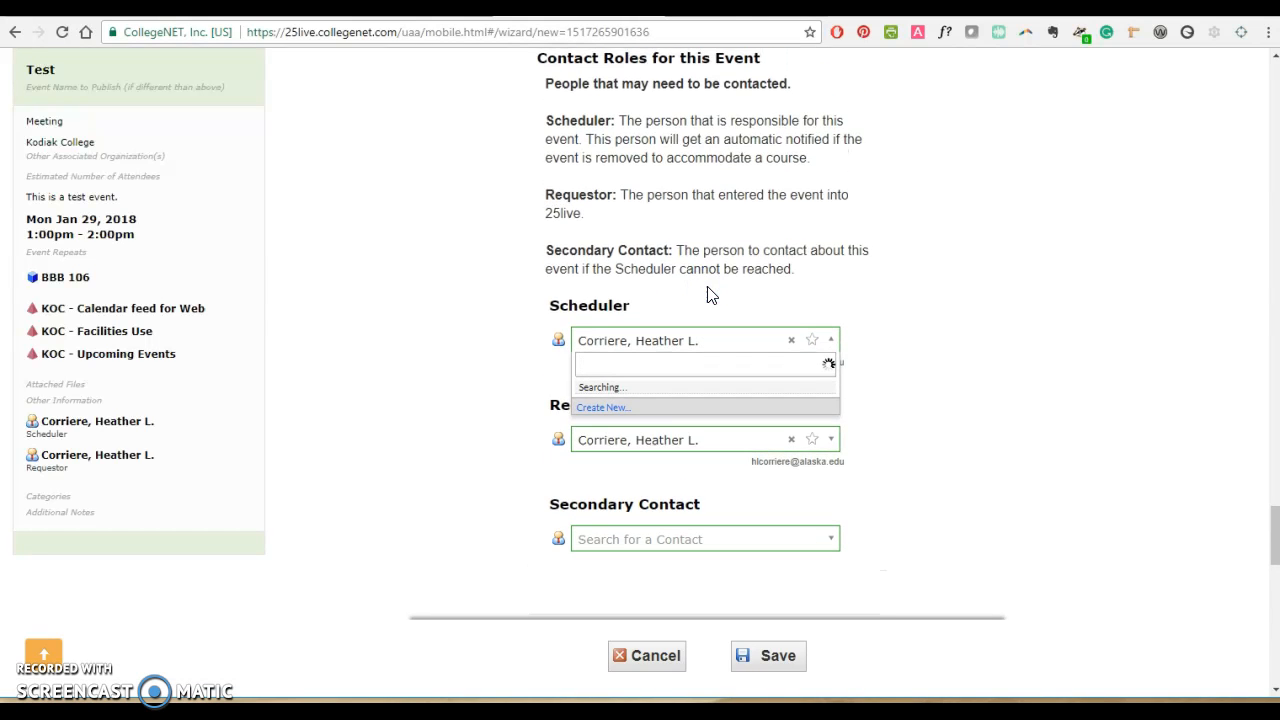
type("bobb")
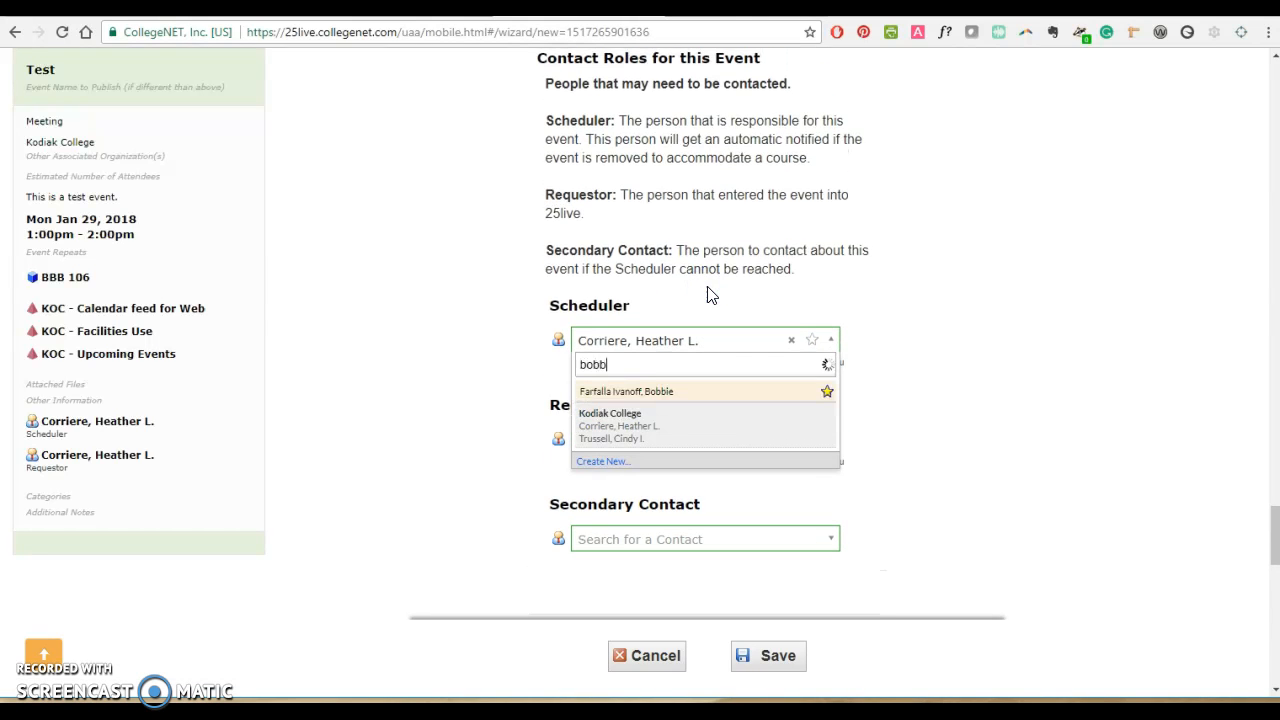
left_click(645, 391)
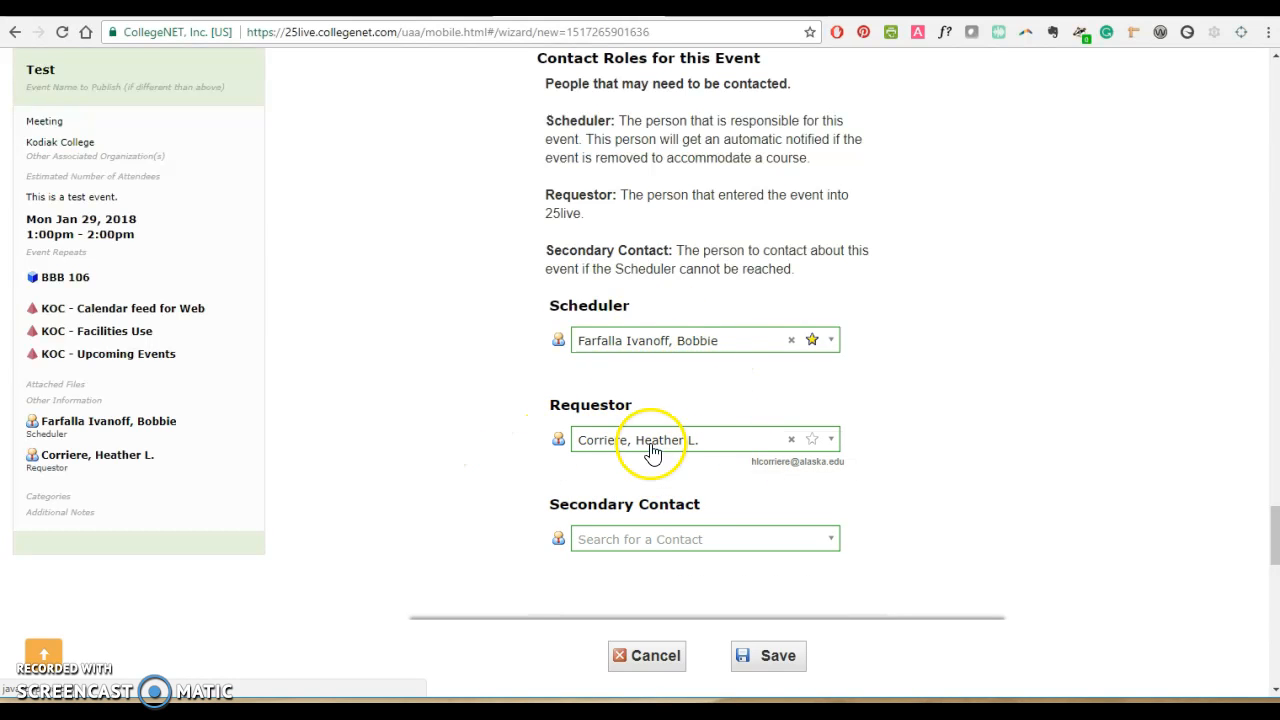
Step: Search by name and assign the matching person as Secondary Contact
left_click(658, 539)
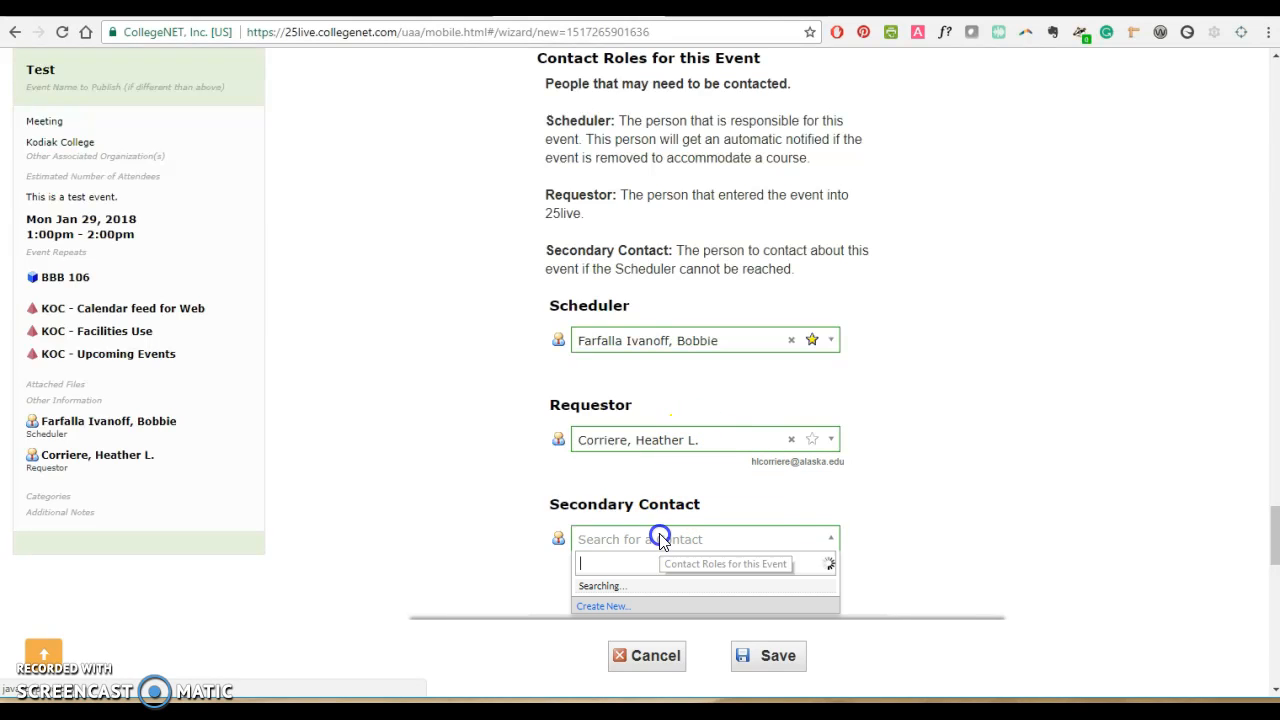
type("nan")
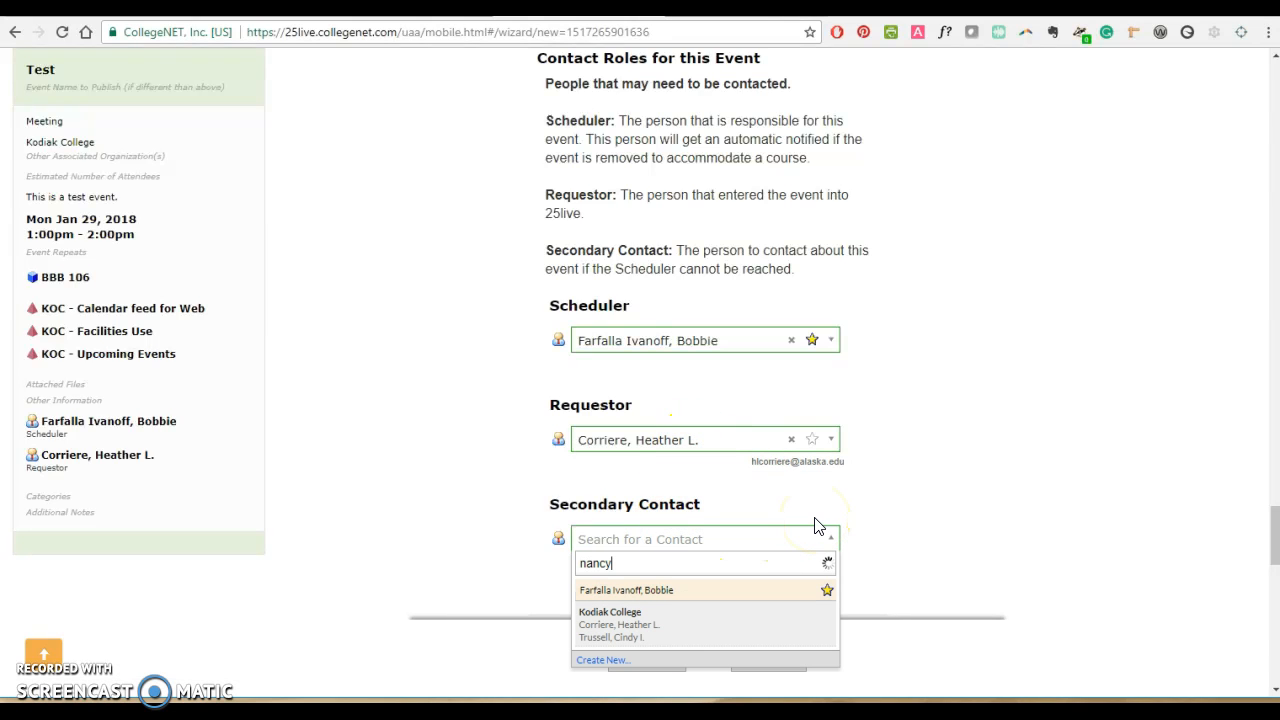
type("cy")
left_click(688, 565)
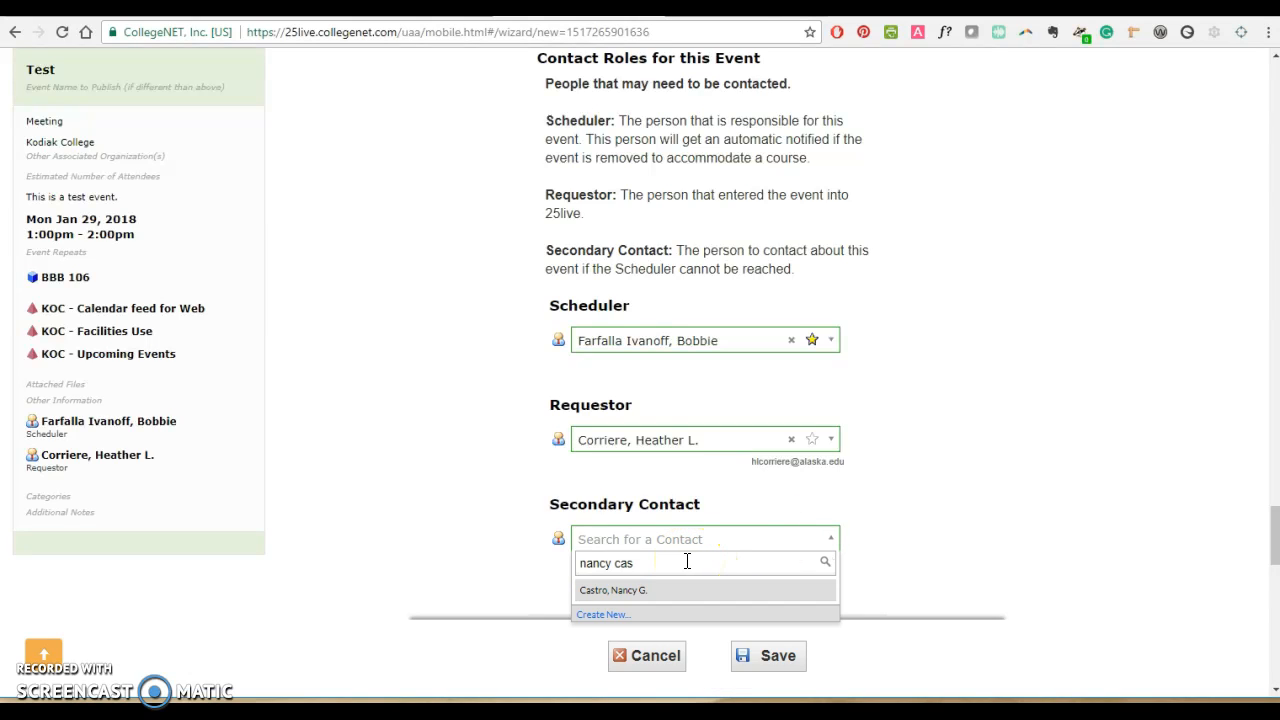
left_click(631, 597)
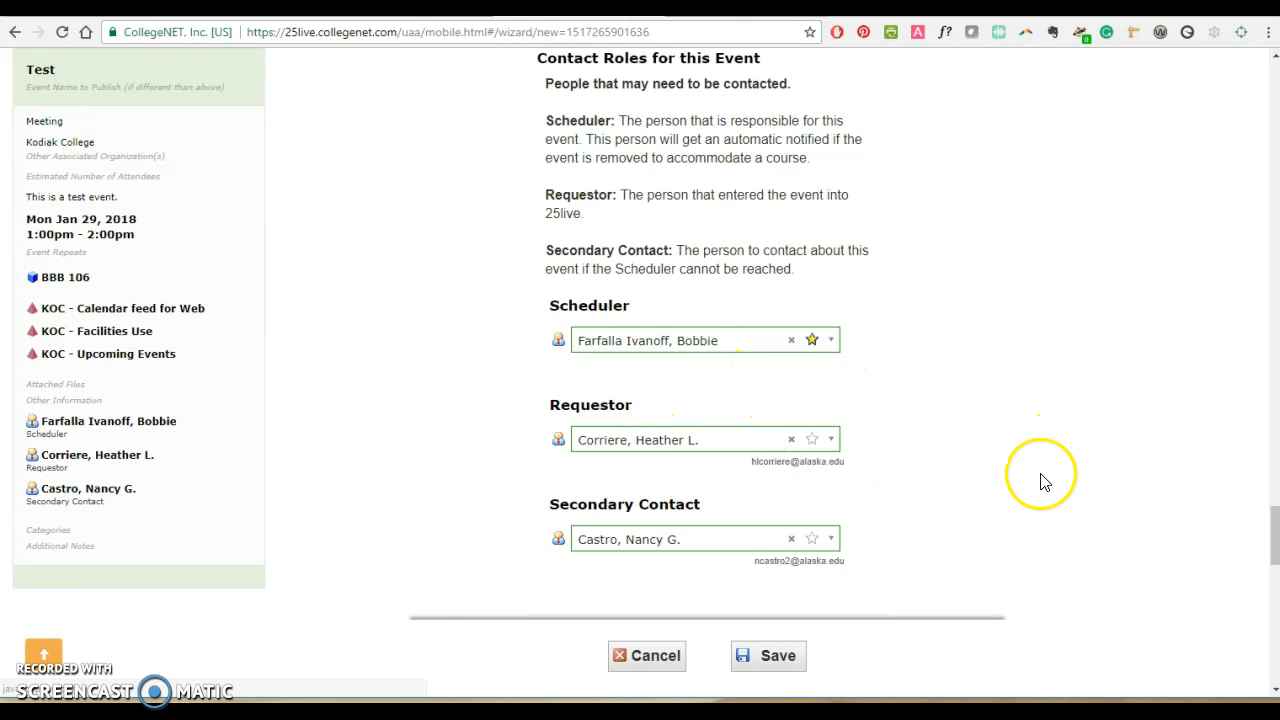
Step: Leave Categories and Additional Notes empty and save the event
scroll(1030, 485, "down", 3)
scroll(1015, 483, "down", 6)
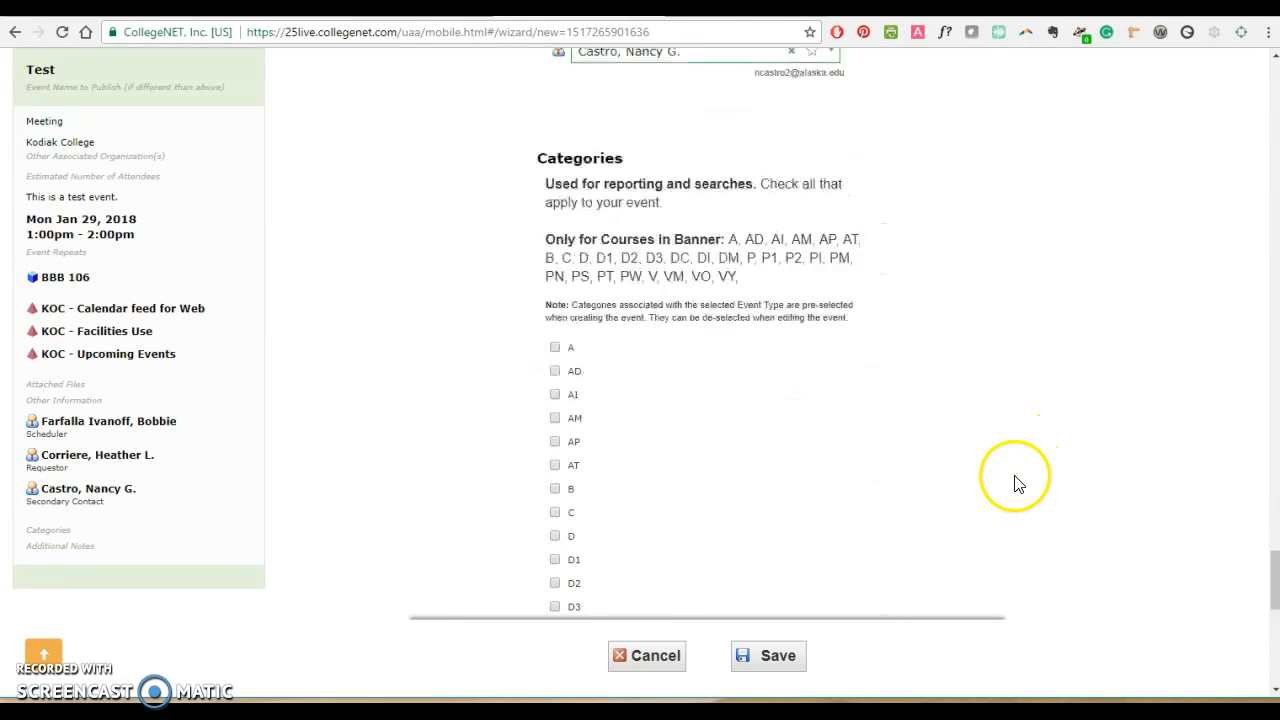
scroll(1015, 483, "down", 3)
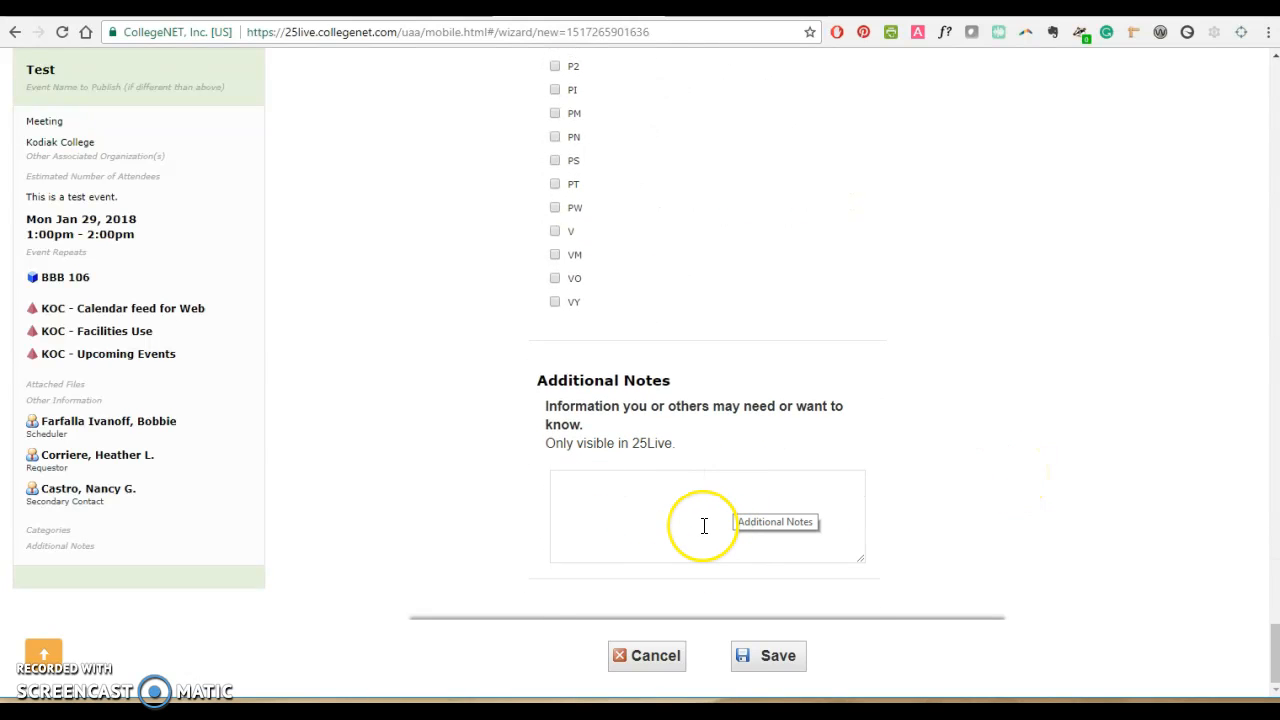
left_click(774, 655)
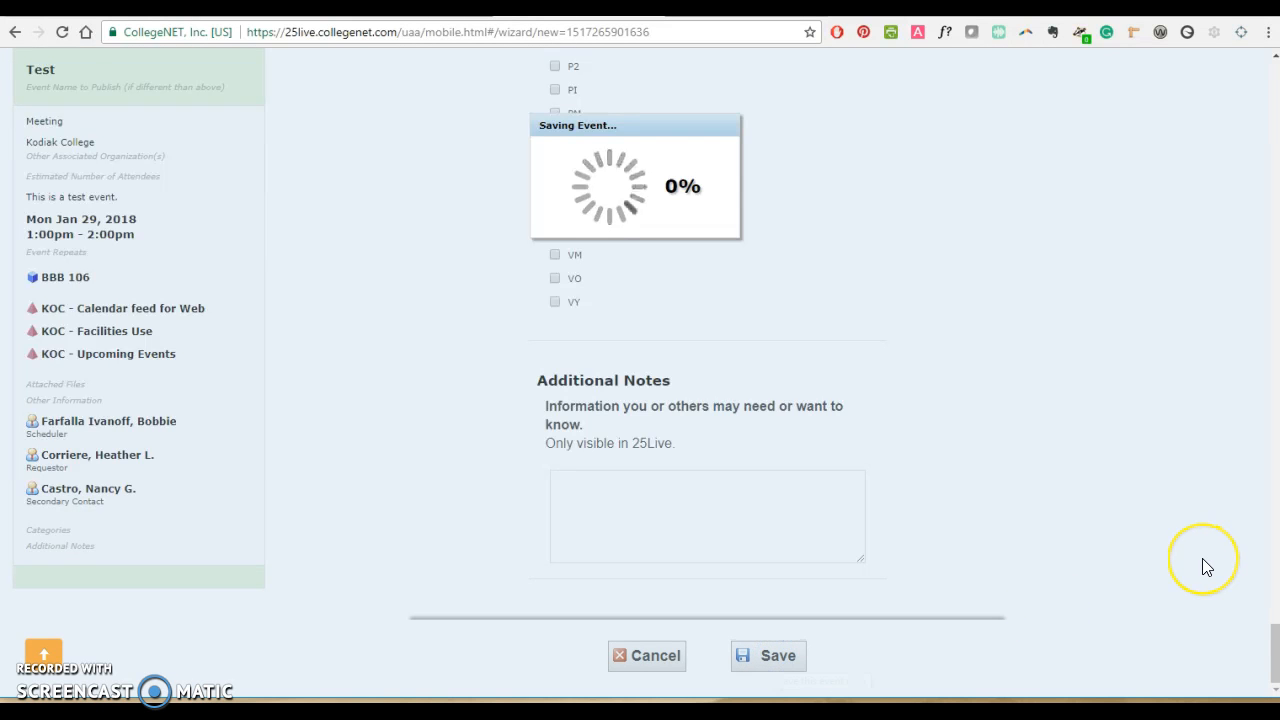